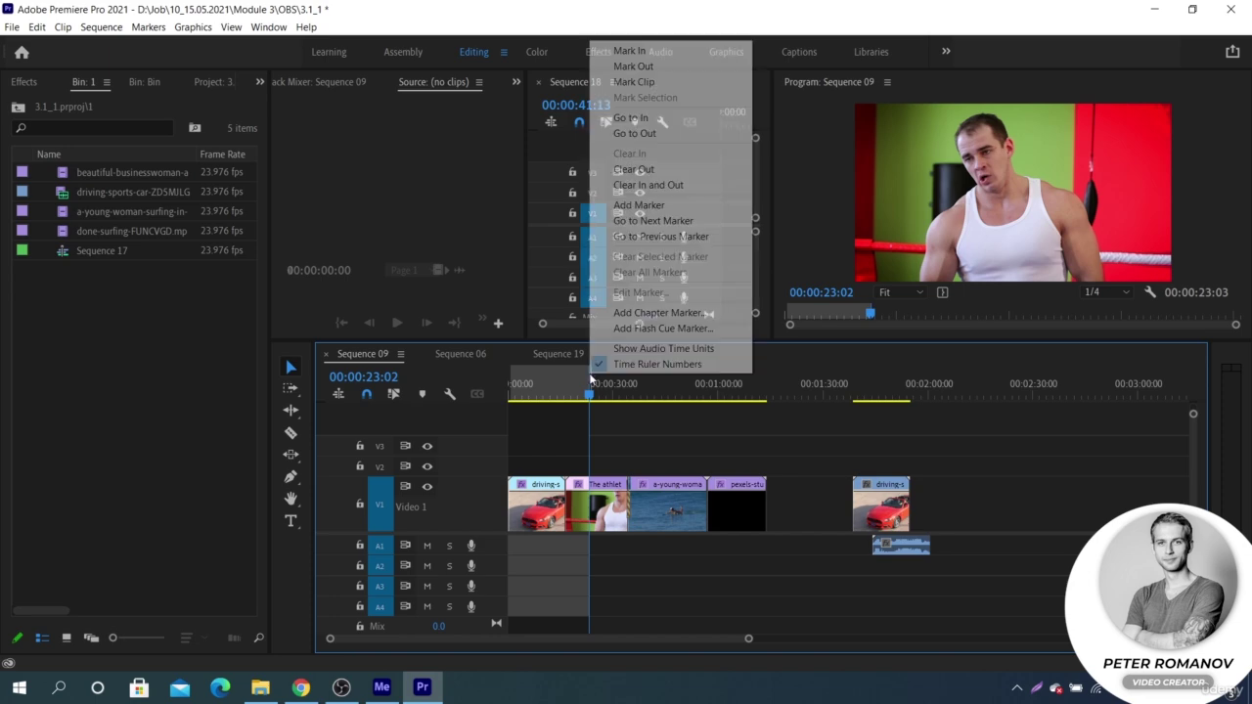
- Clear the in and out points of Sequence 09 and open its export settings
left_click(670, 184)
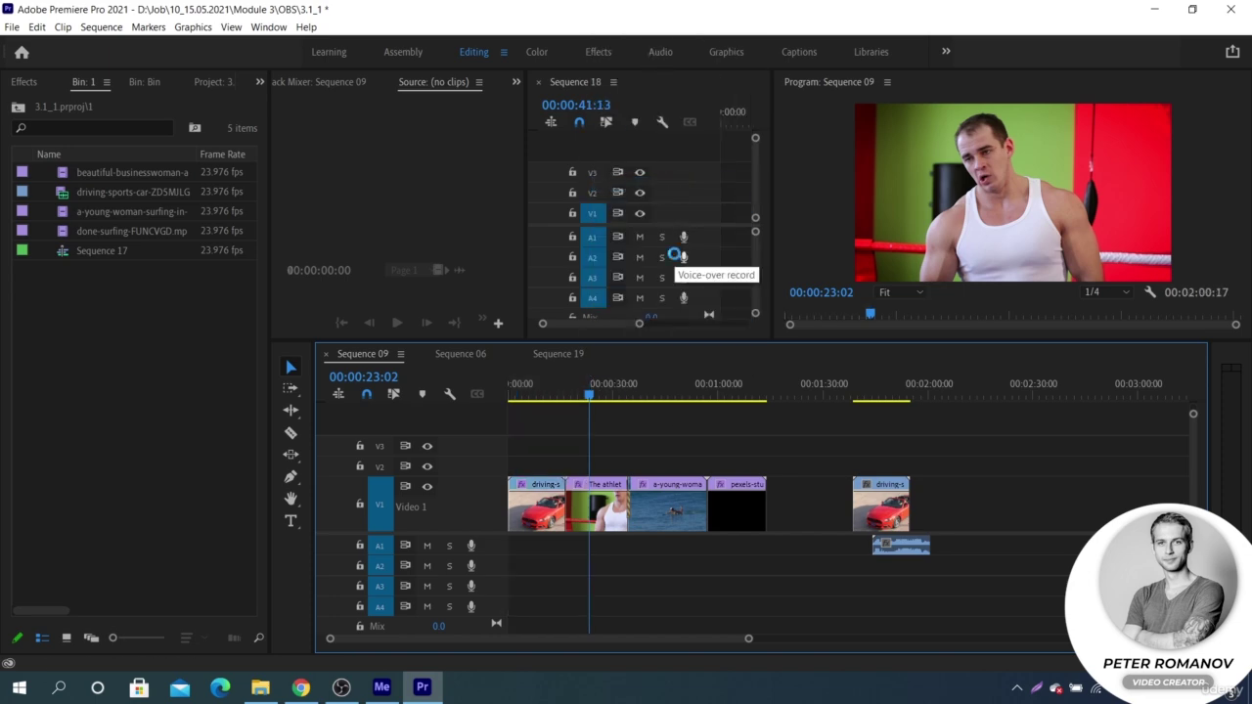
key("ctrl+m")
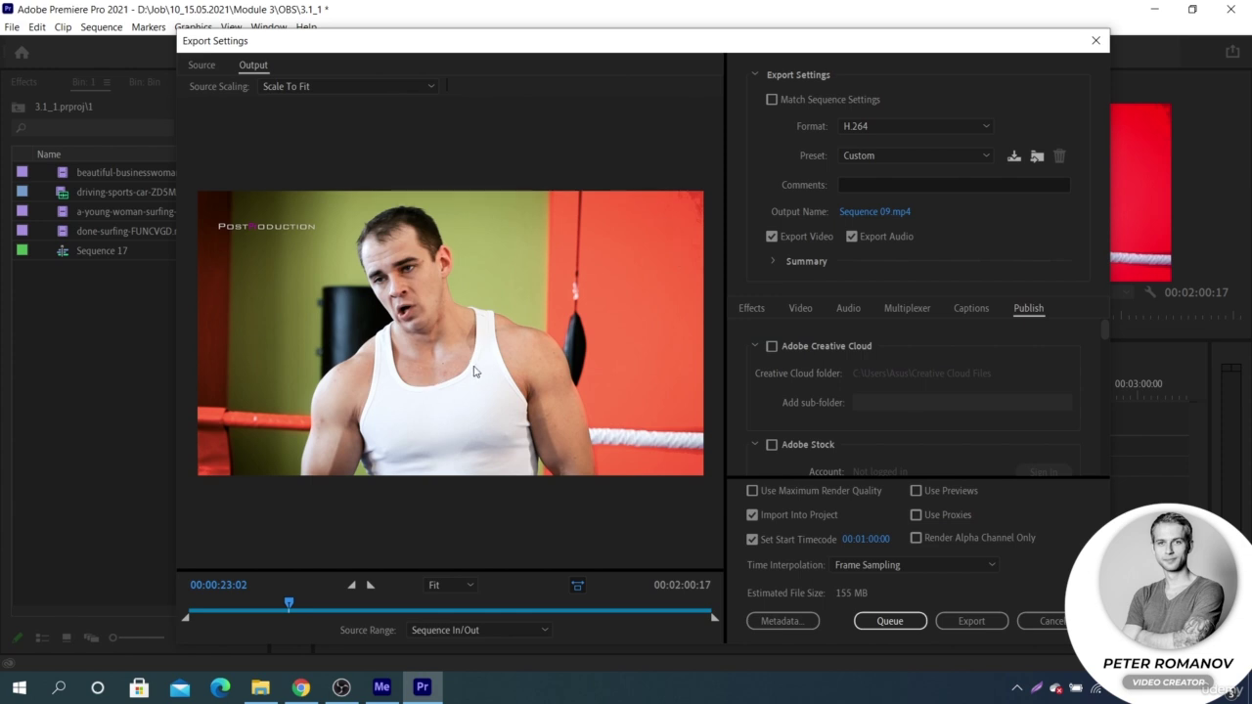
- Try cropping the source frame and shift the crop area to 361 px left, 7 px top and 466 px right
left_click(209, 62)
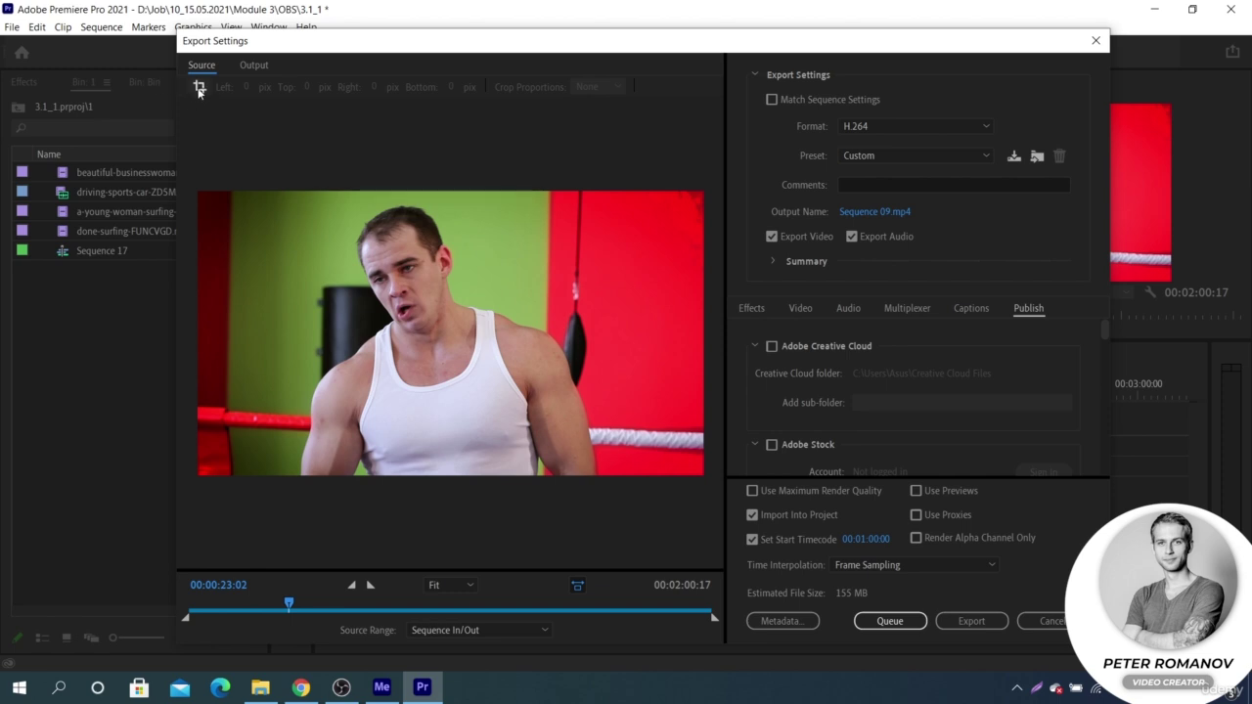
left_click(199, 88)
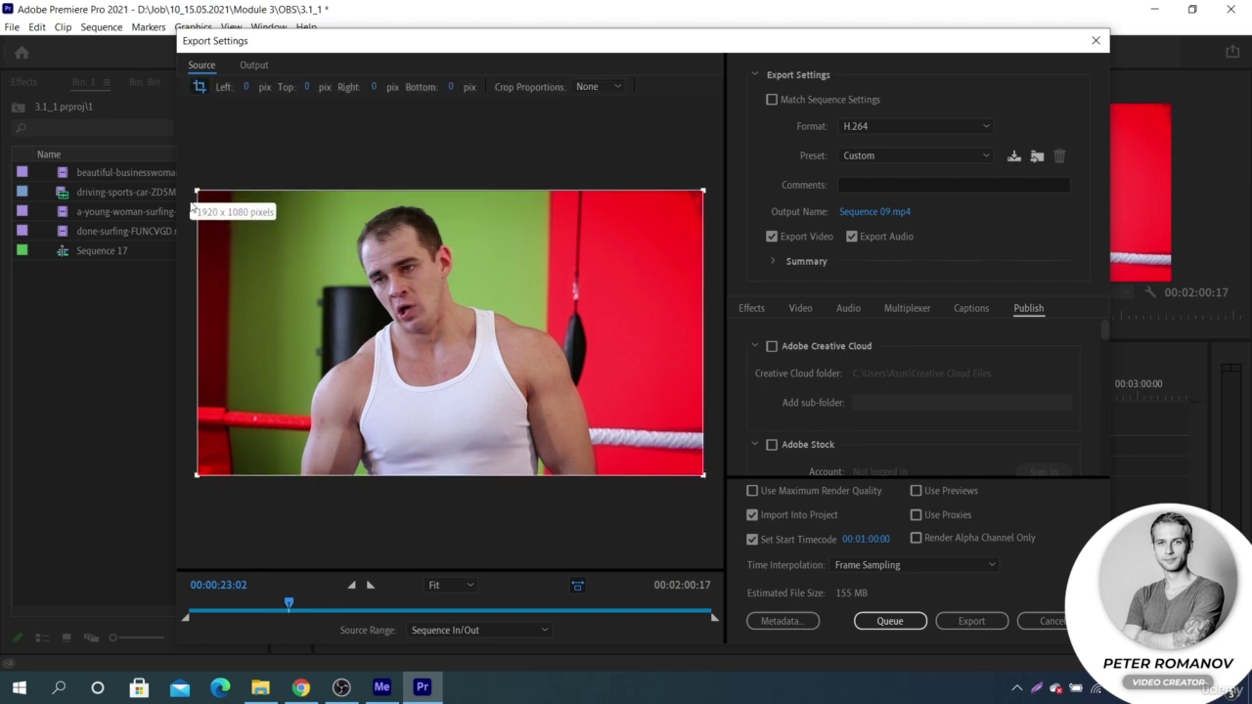
left_click_drag(195, 190, 223, 195)
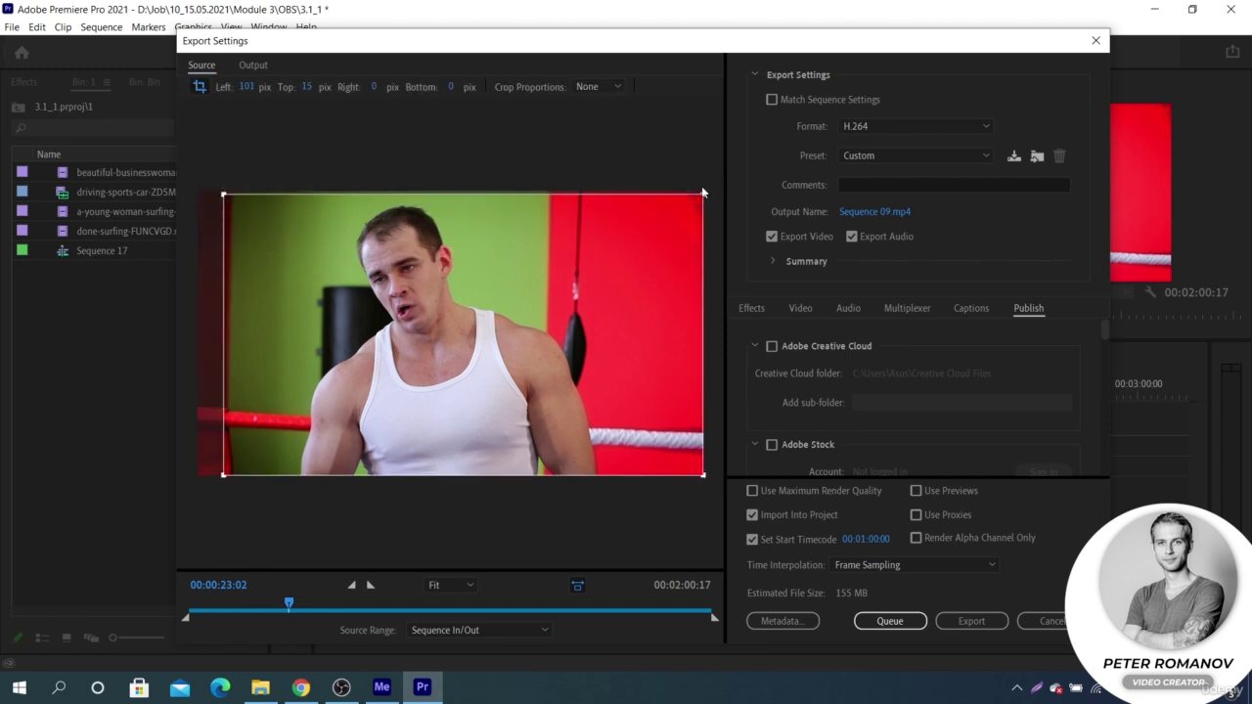
left_click_drag(701, 193, 512, 193)
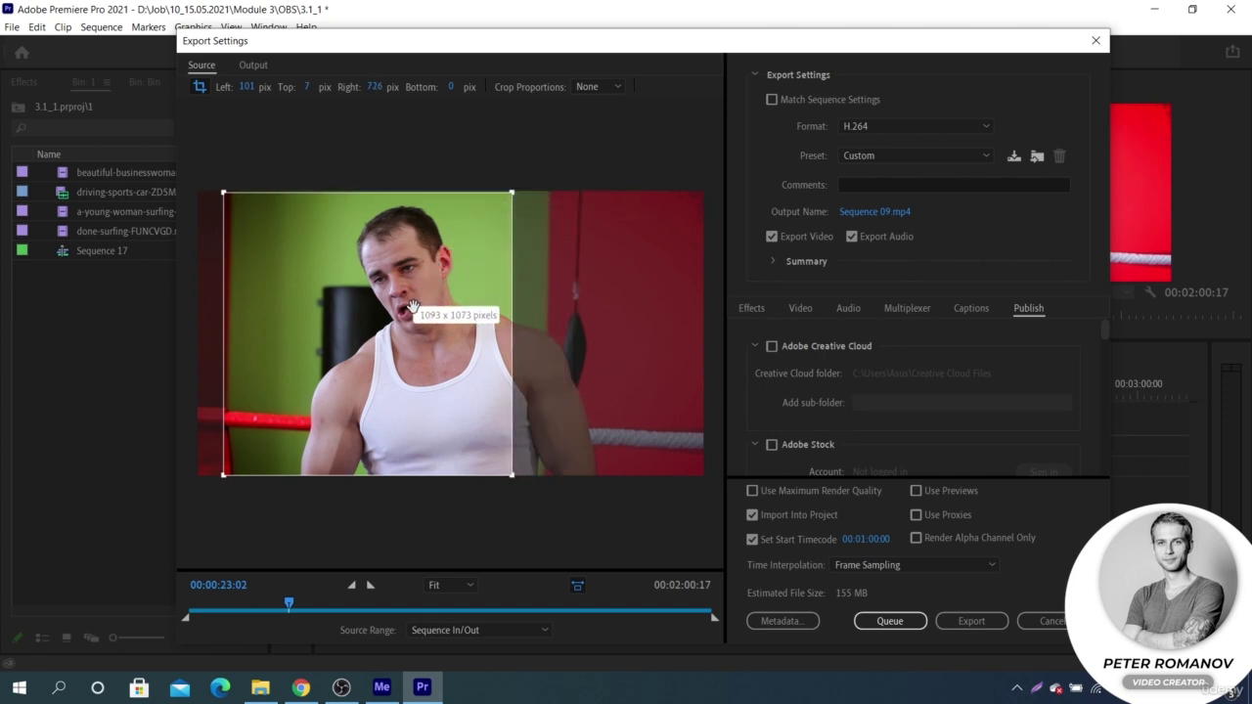
left_click_drag(413, 307, 481, 311)
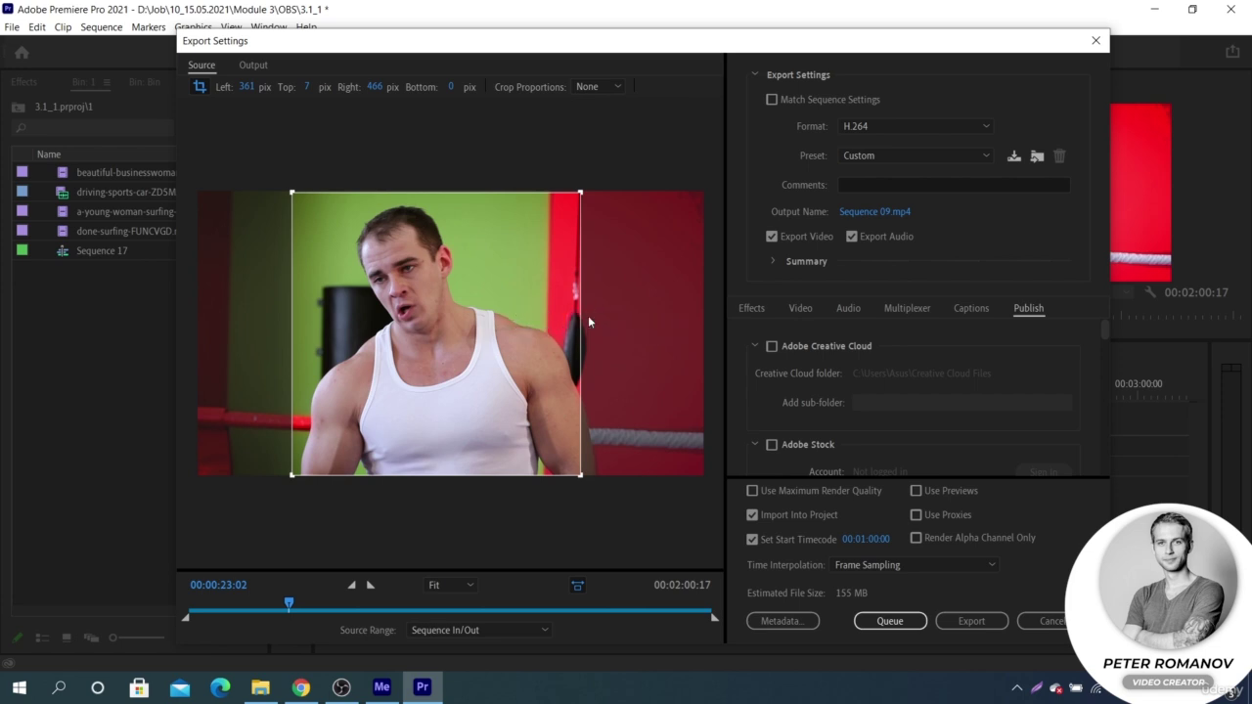
- Expand the crop area back to the full source frame and return to the output preview
left_click_drag(581, 193, 762, 172)
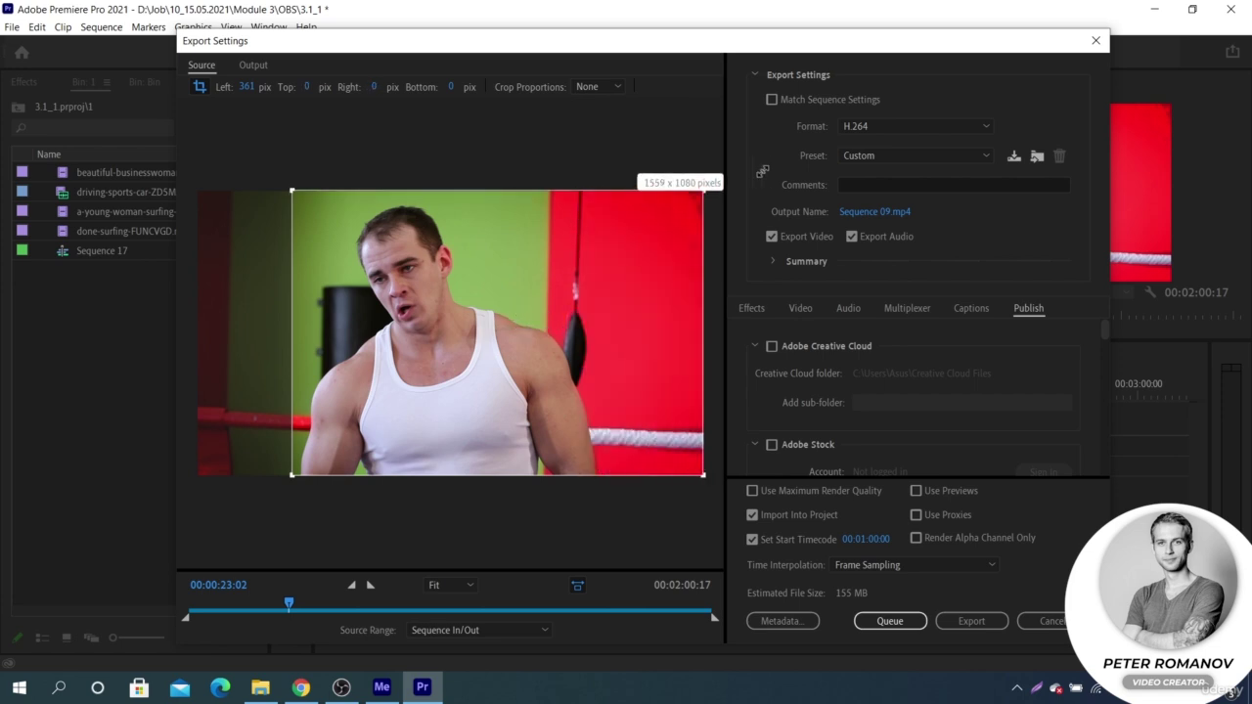
left_click_drag(293, 191, 151, 167)
left_click(252, 65)
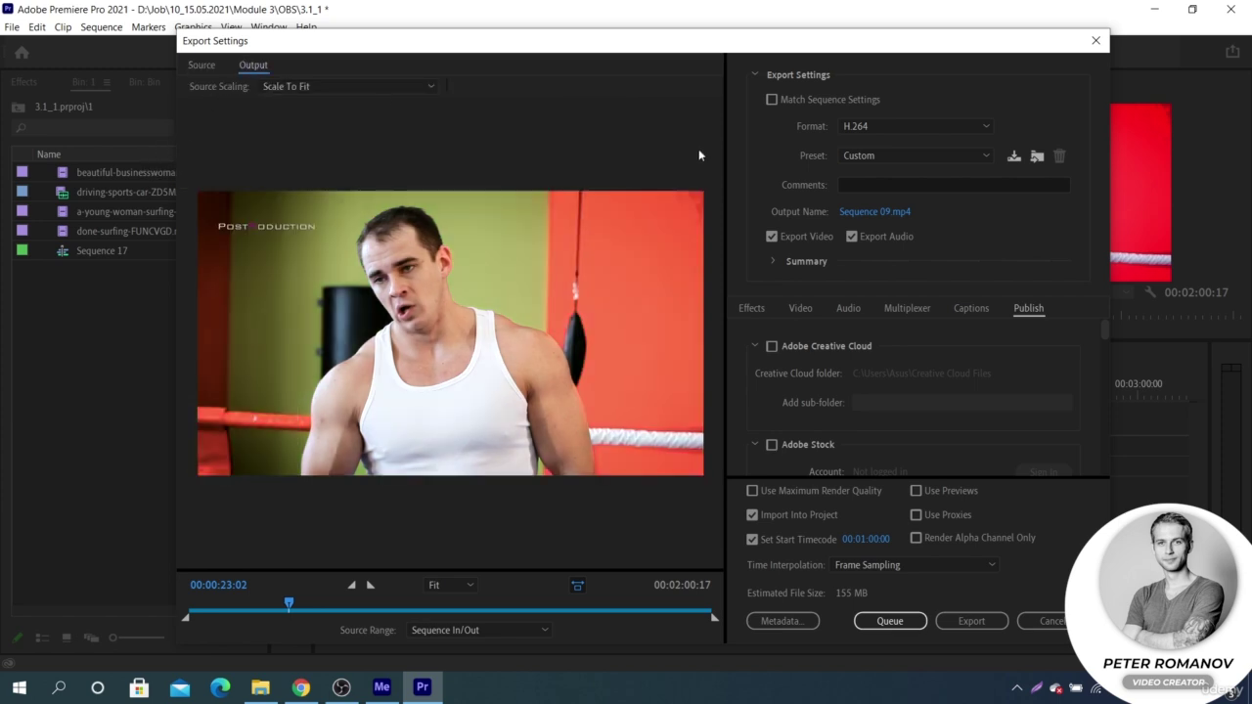
- Try QuickTime as the export format, look through its presets, and cancel the export settings
left_click(940, 127)
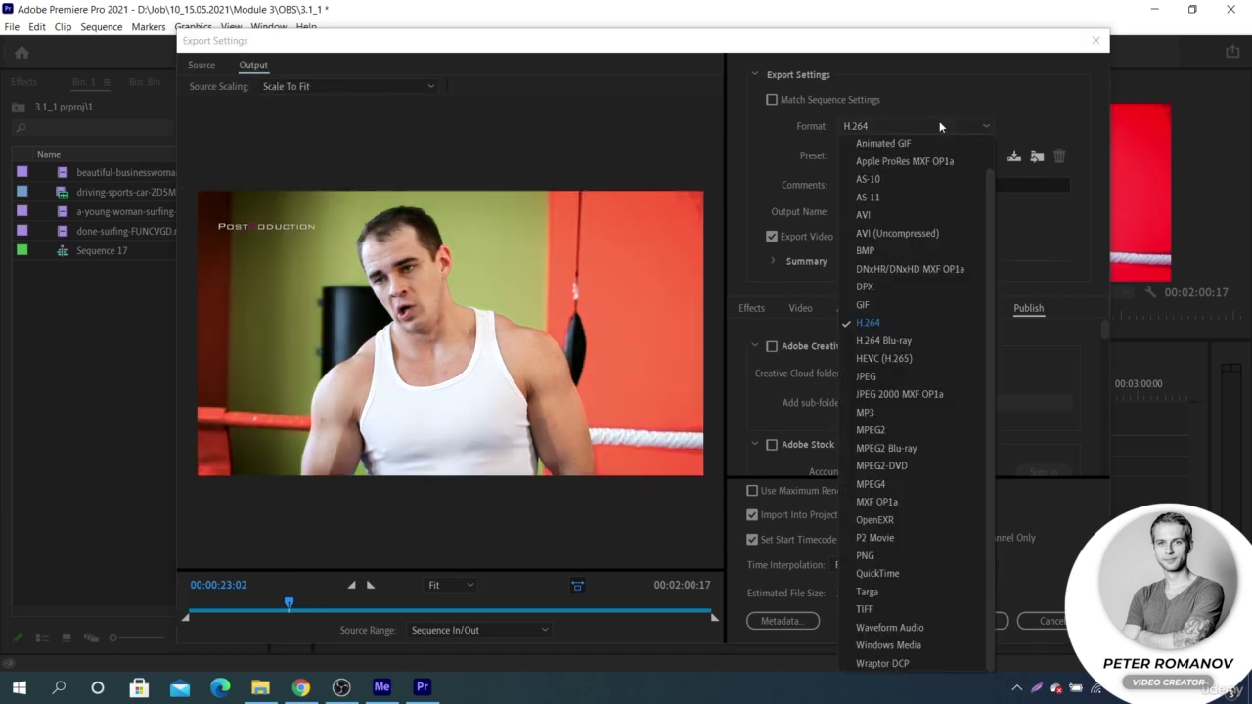
left_click(903, 575)
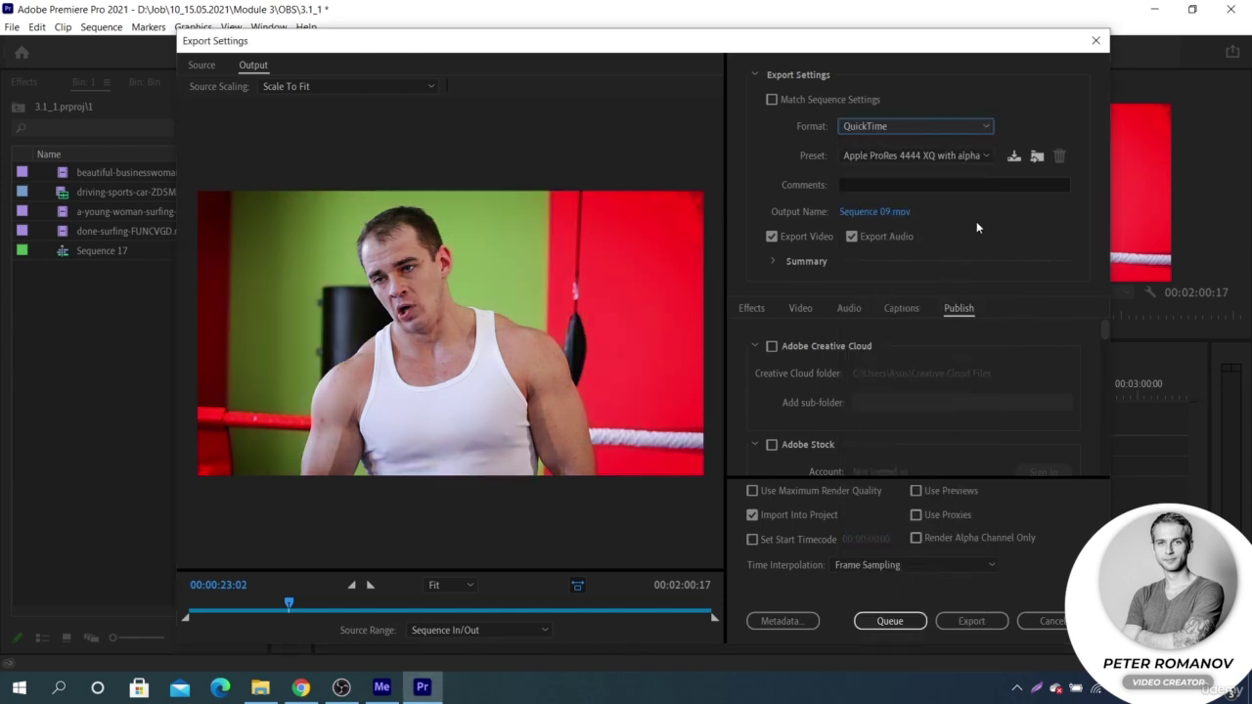
left_click(932, 157)
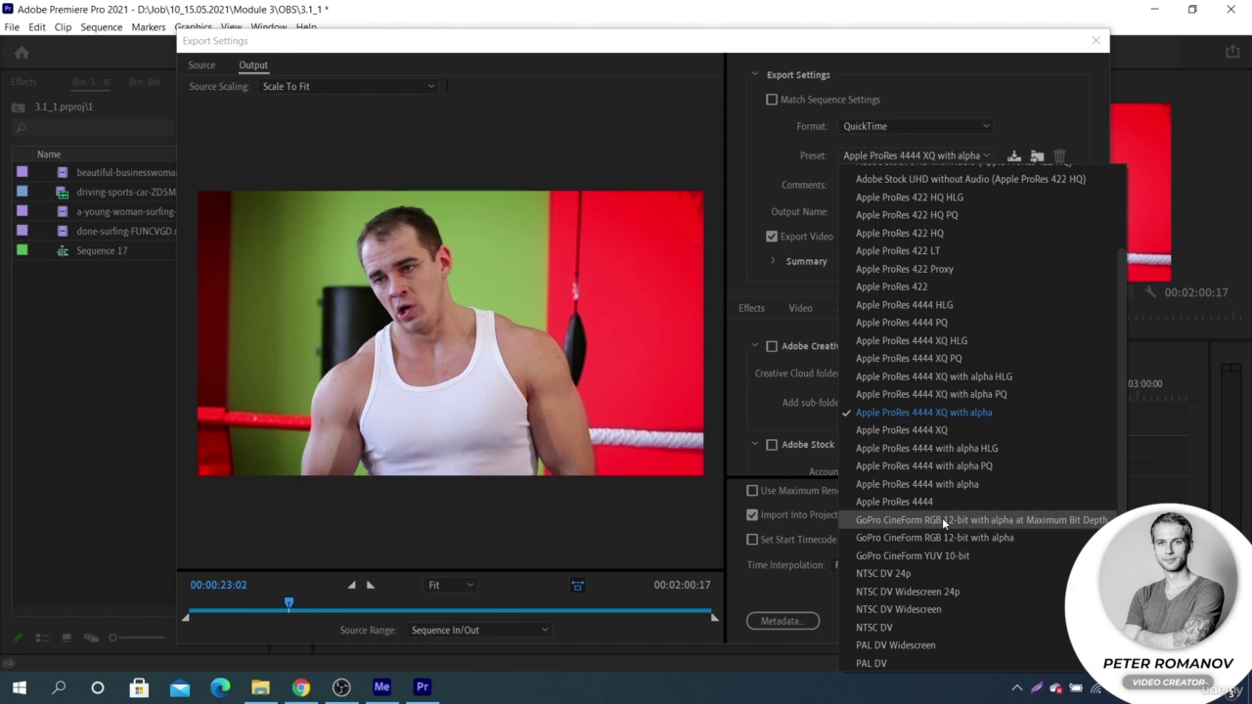
left_click(1016, 131)
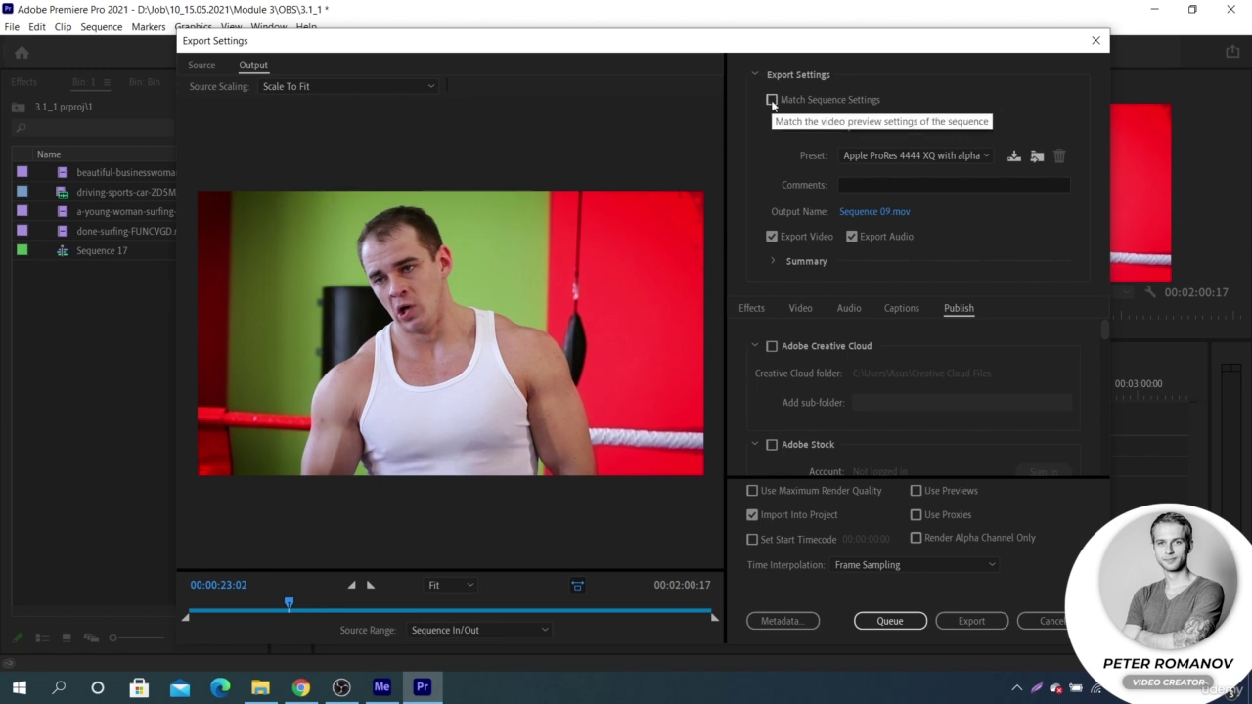
left_click(1047, 622)
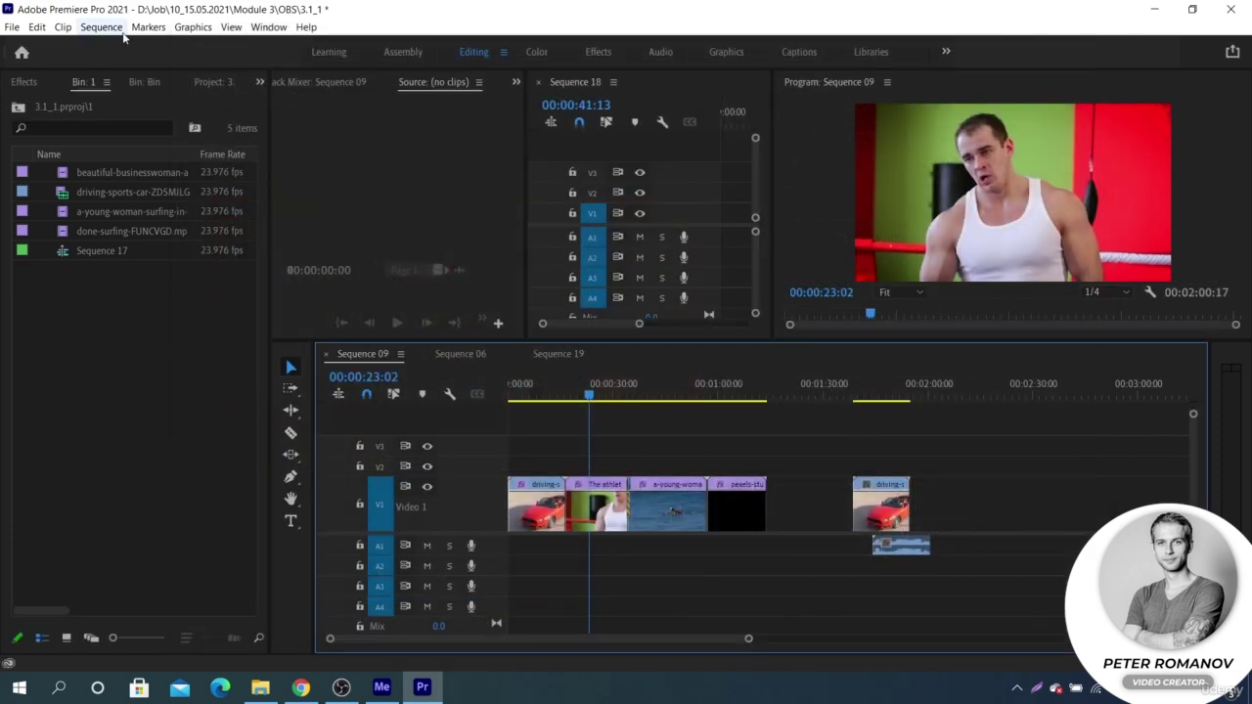
- Open the settings of Sequence 09 and set the editing mode to Custom
left_click(123, 34)
left_click(124, 42)
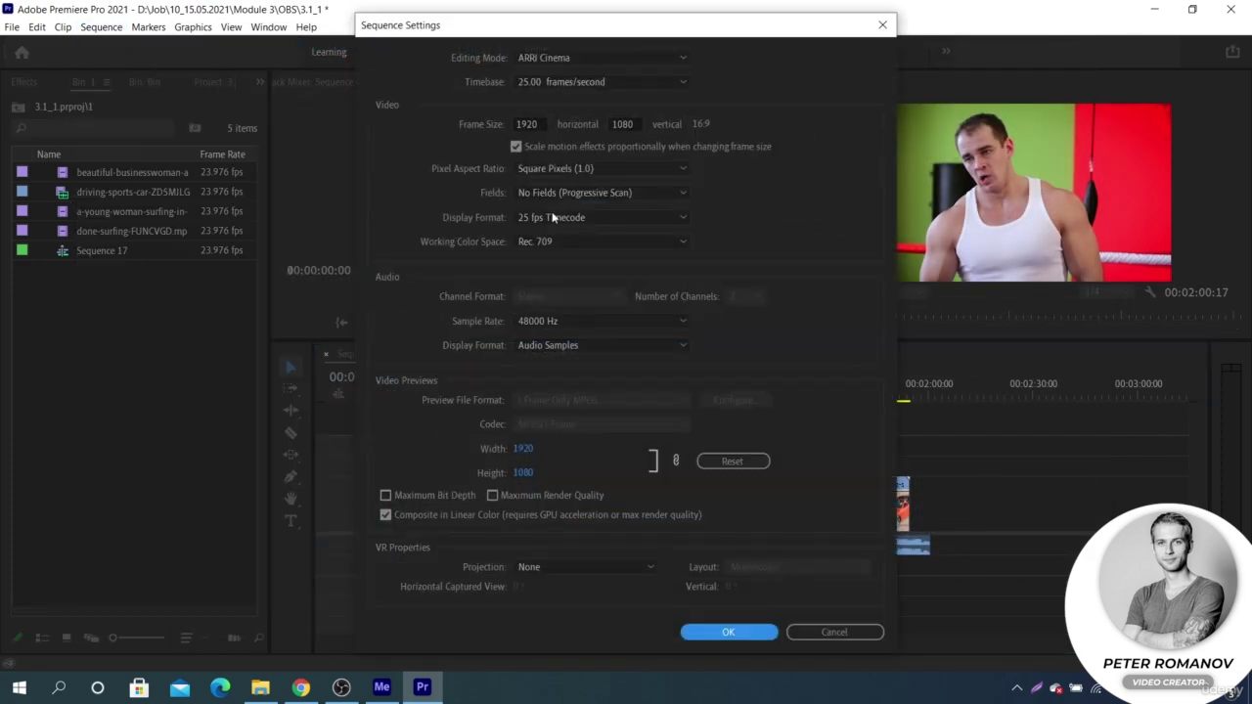
left_click(562, 346)
left_click(564, 346)
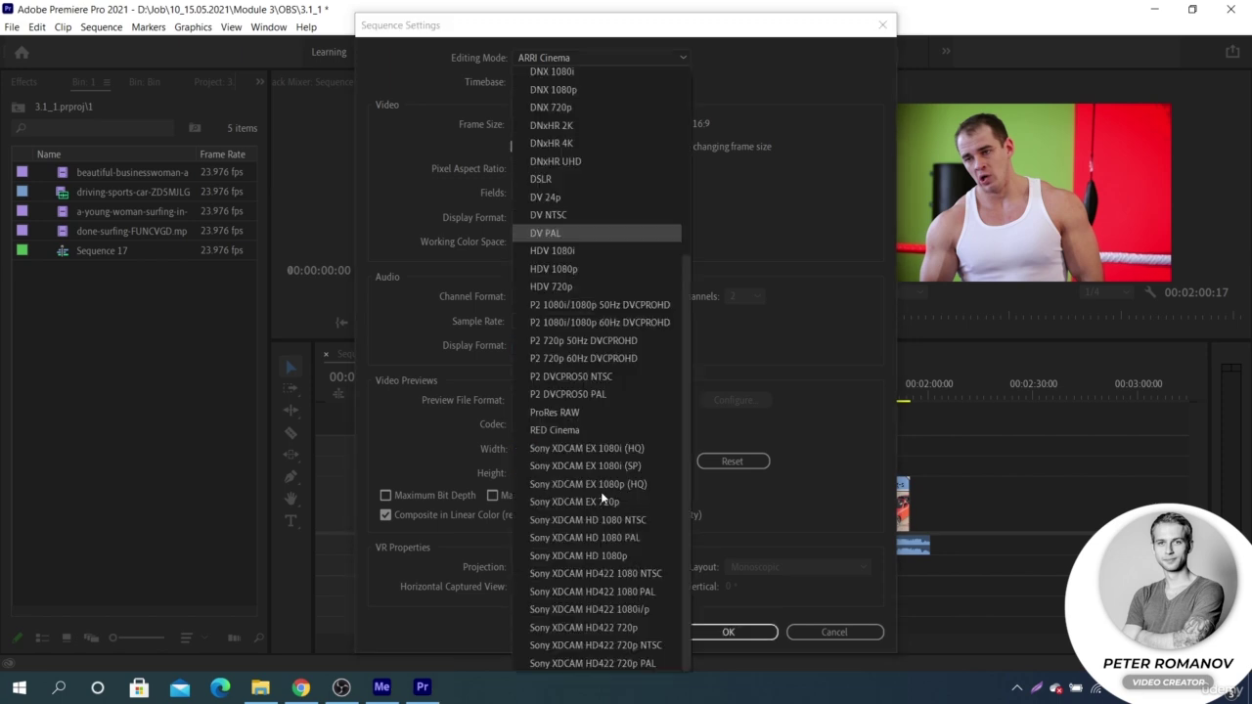
scroll(601, 497, "up", 5)
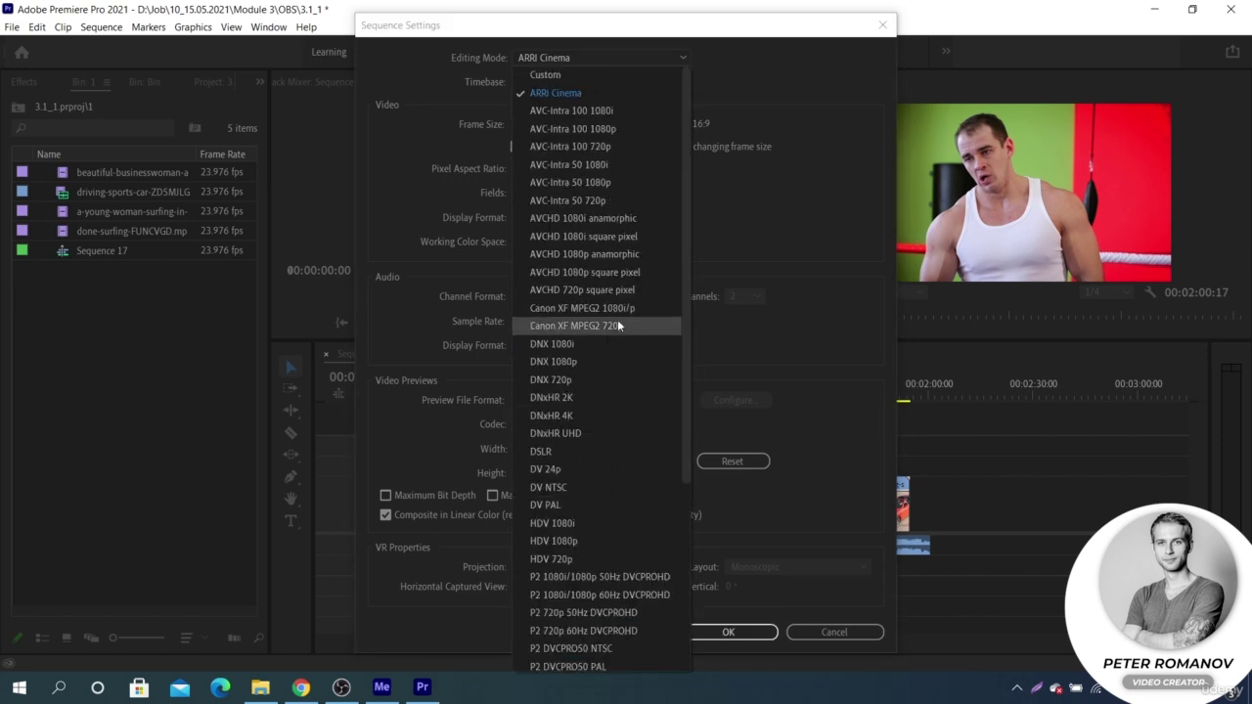
left_click(586, 76)
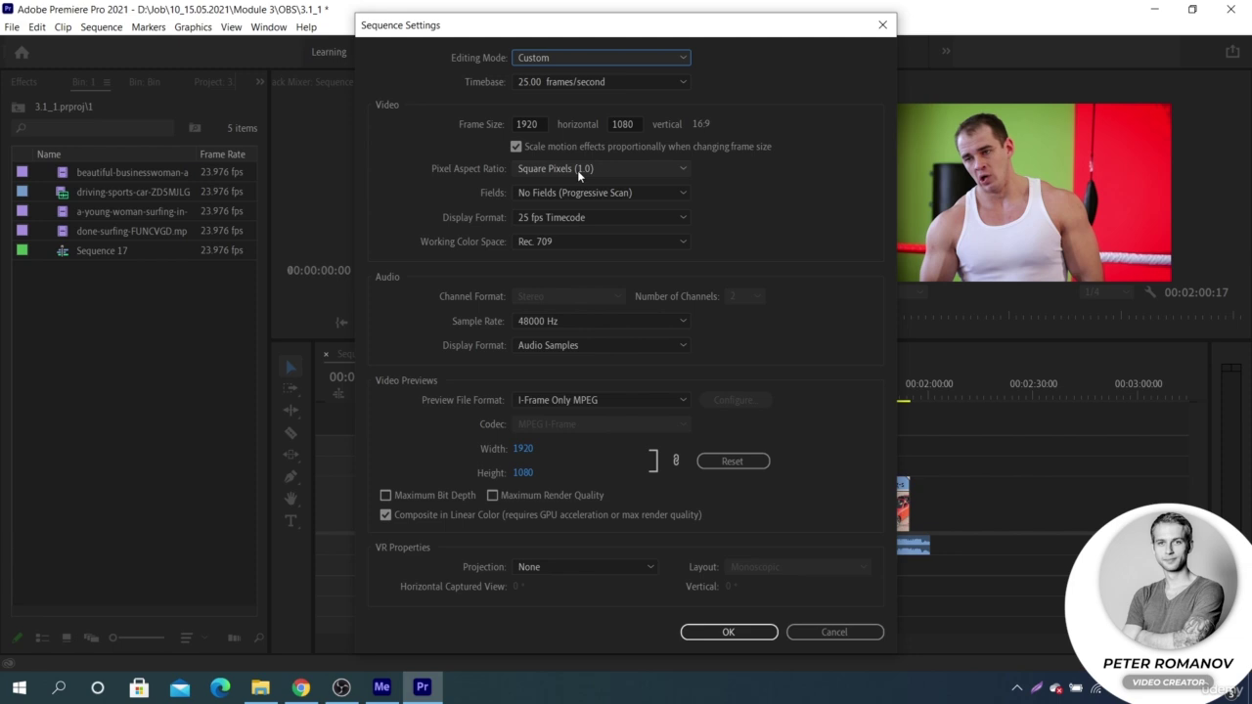
- Set the sequence's preview file format to QuickTime with the Apple ProRes 422 codec and apply it, accepting deletion of its preview files
left_click(573, 404)
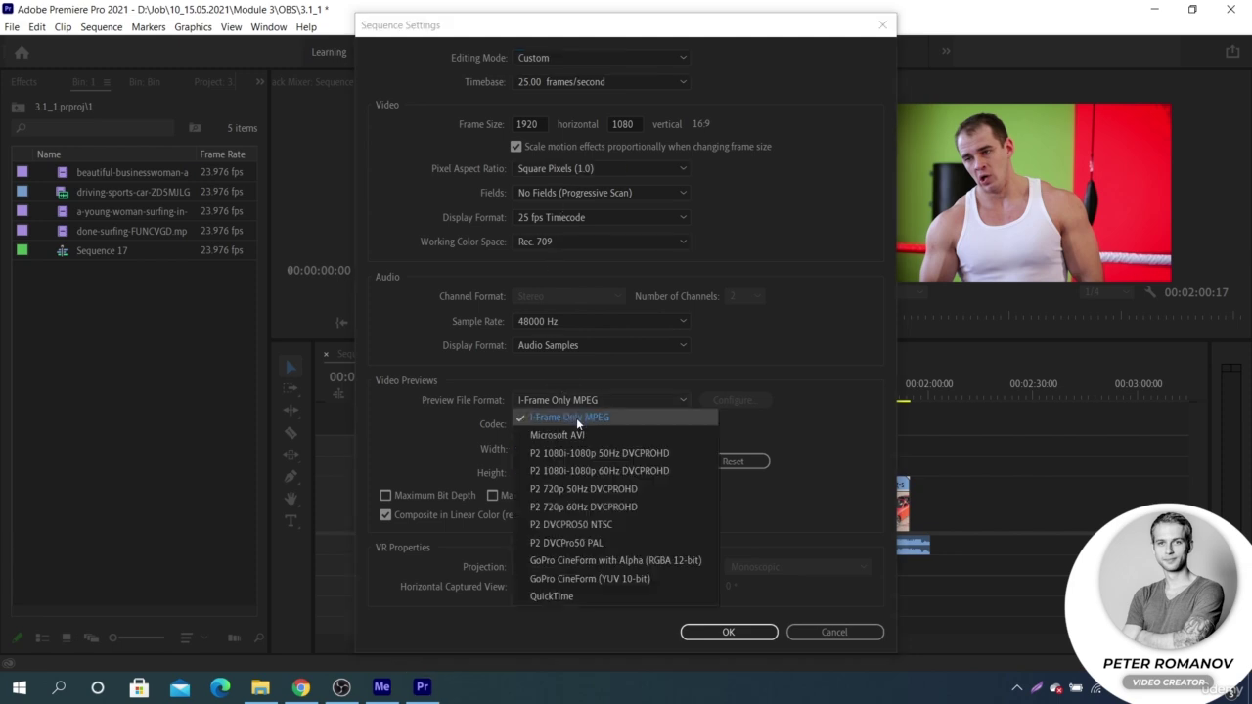
left_click(582, 597)
left_click(571, 424)
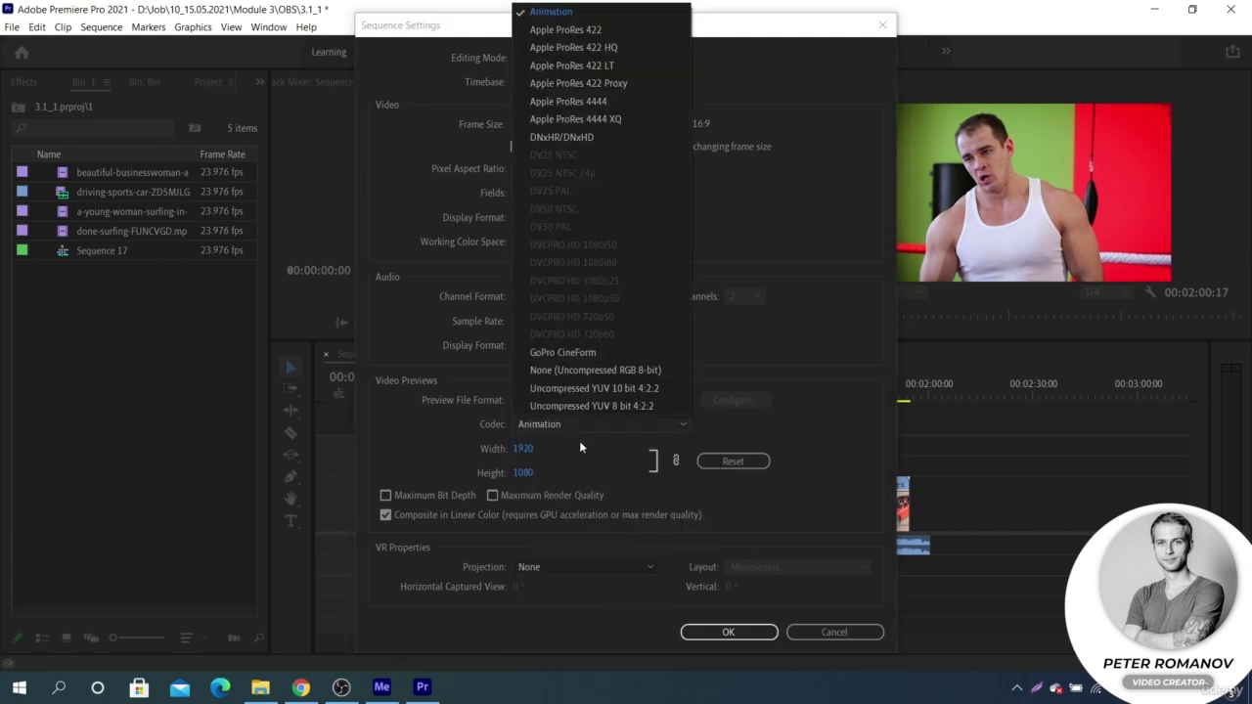
left_click(603, 32)
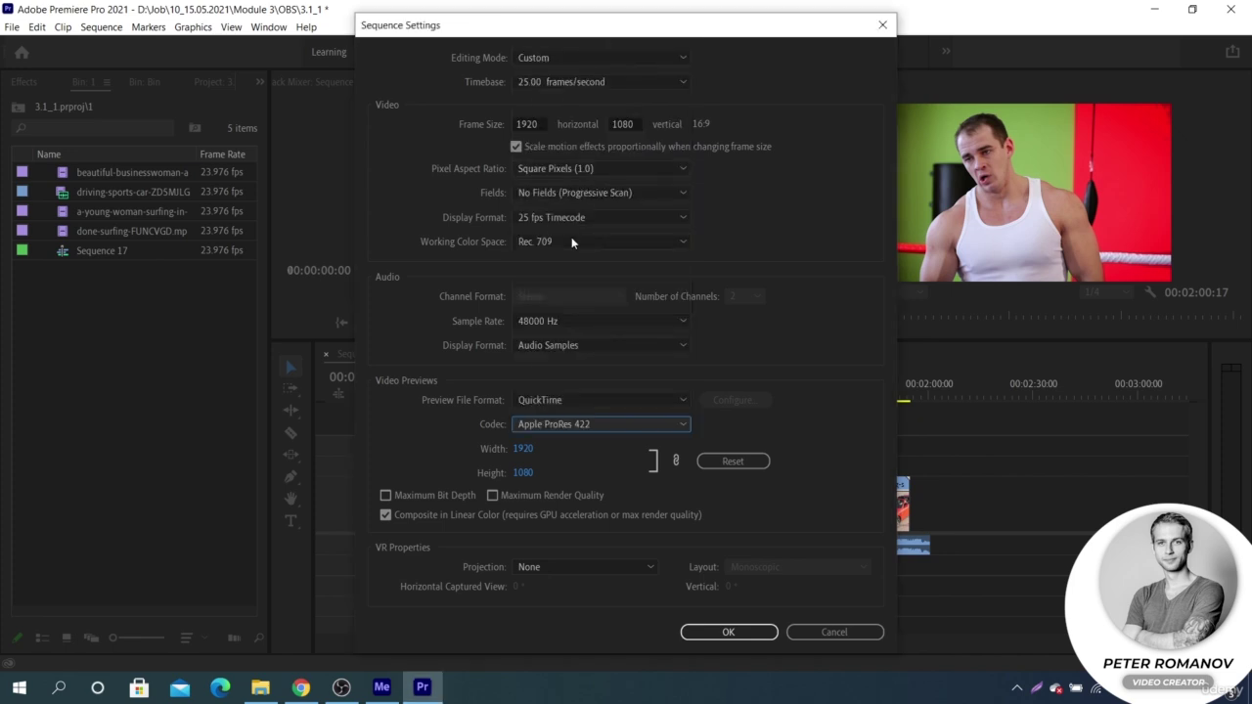
left_click(724, 632)
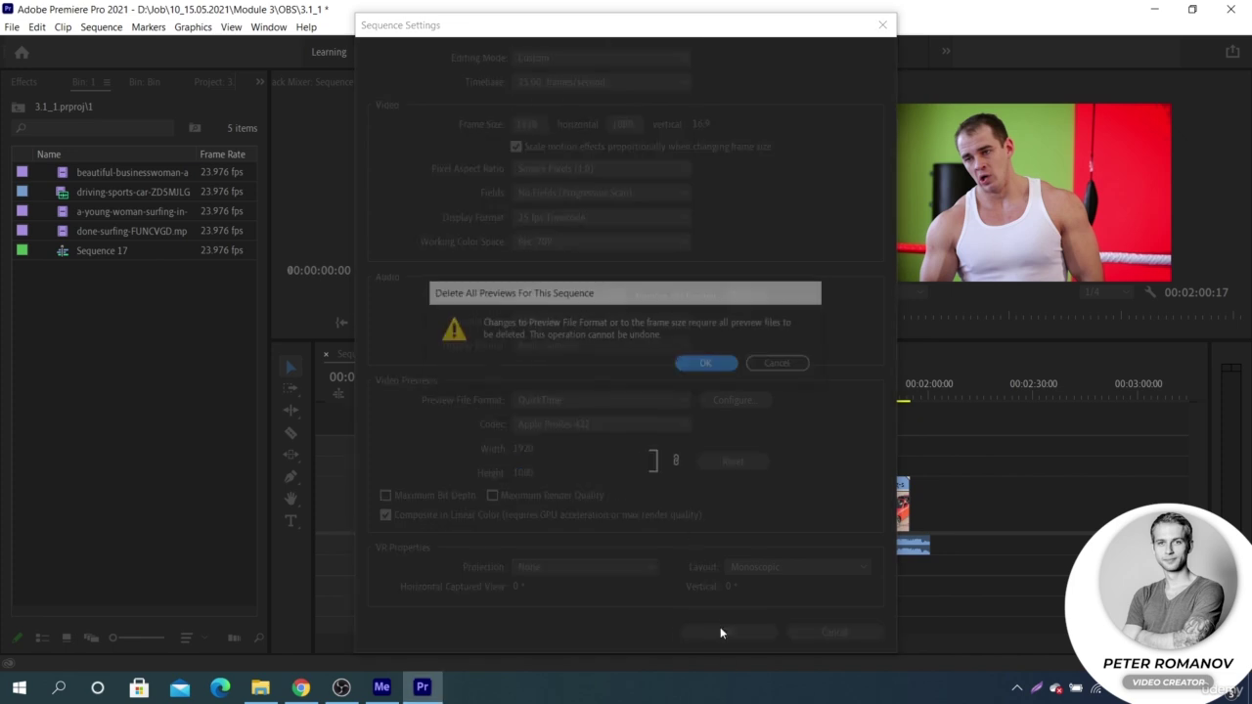
left_click(706, 362)
- Reopen the export settings, enable Match Sequence Settings and Use Previews, and expand the export summary
key("ctrl+m")
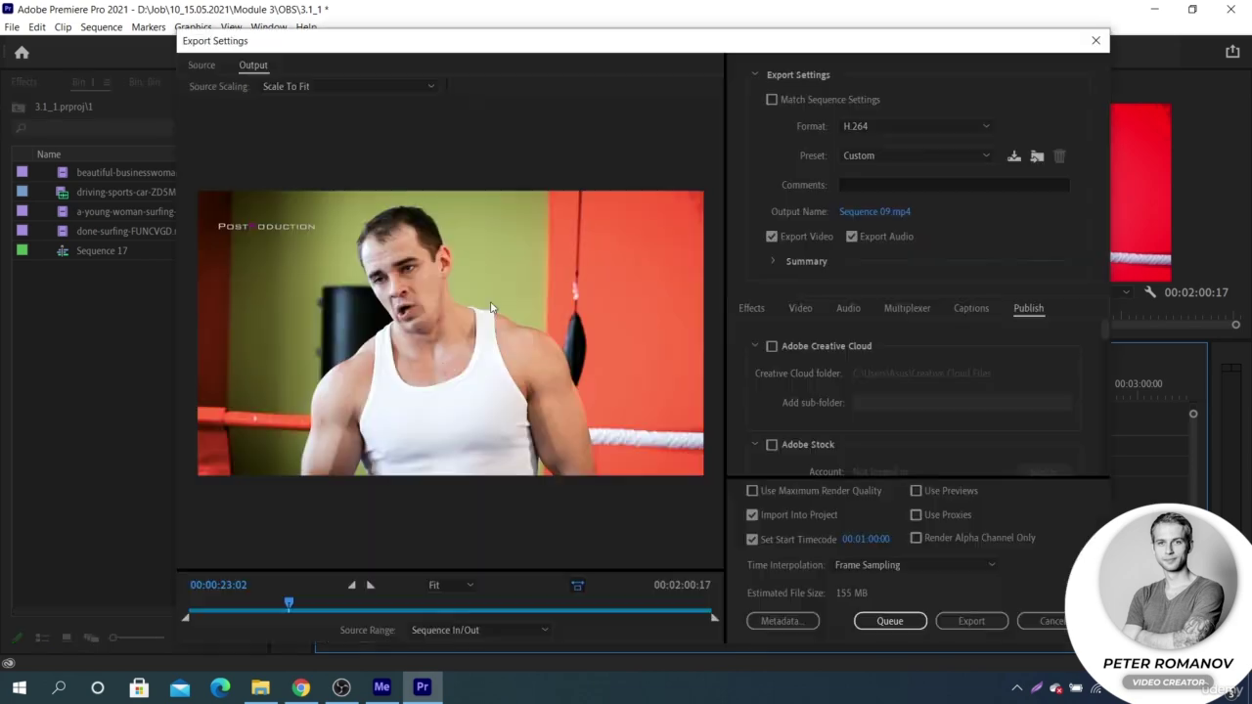
left_click(772, 100)
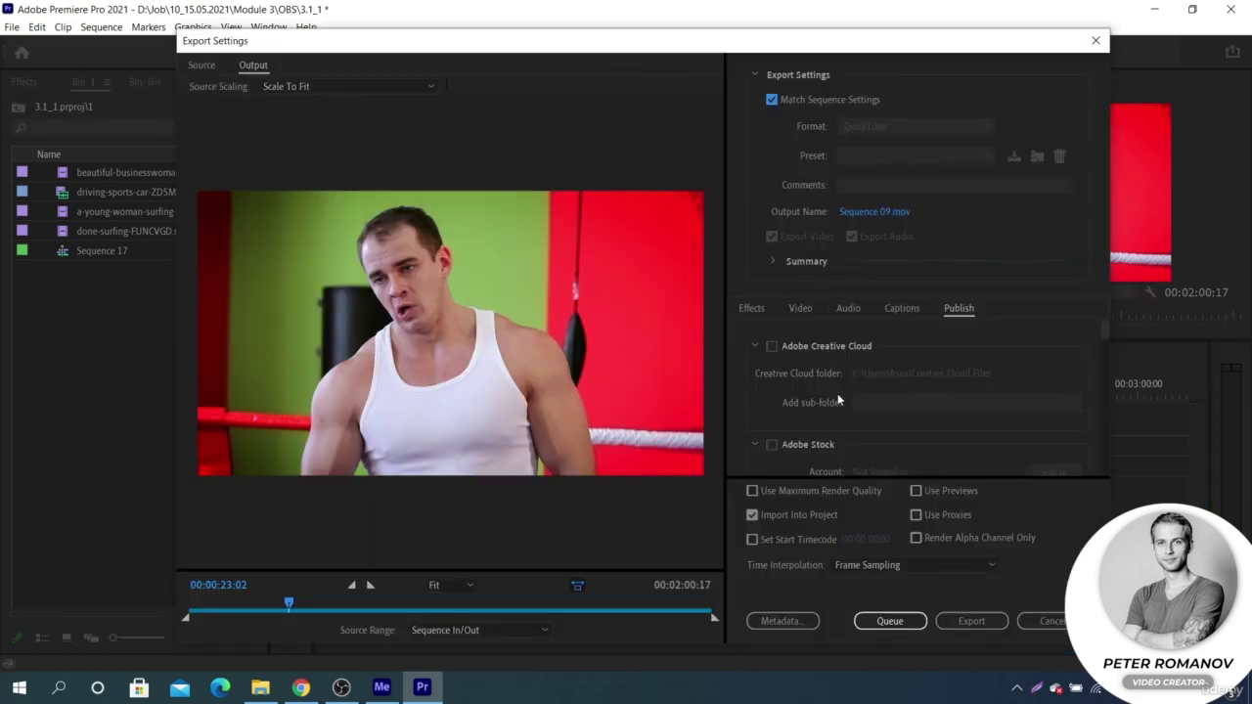
left_click(969, 622)
left_click(917, 491)
left_click(772, 262)
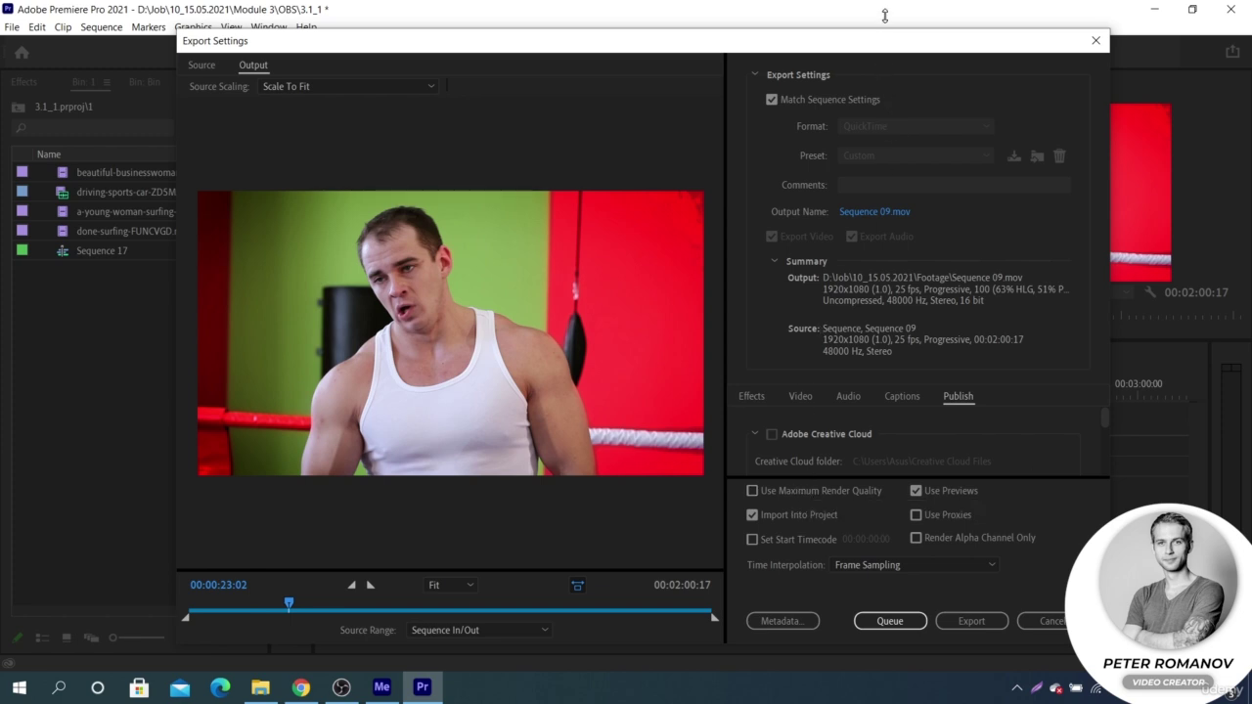
left_click_drag(885, 15, 883, 1)
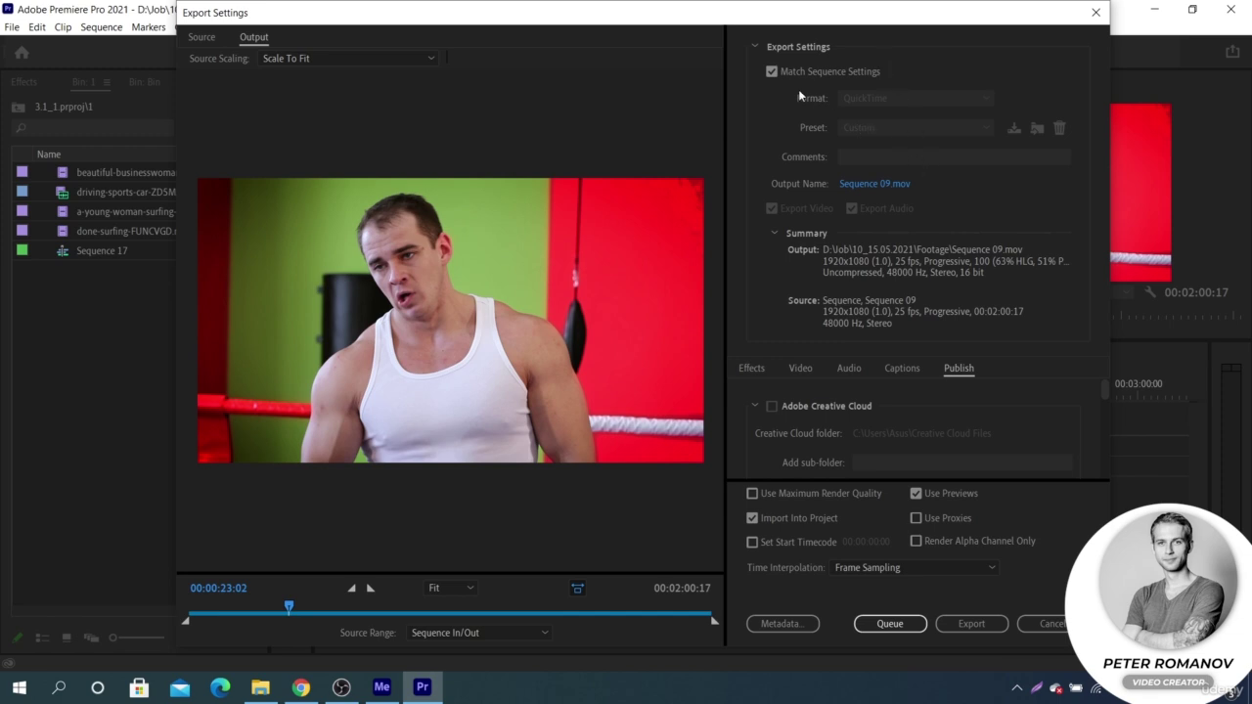
- Turn off Match Sequence Settings and set the export format to H.264
left_click(771, 72)
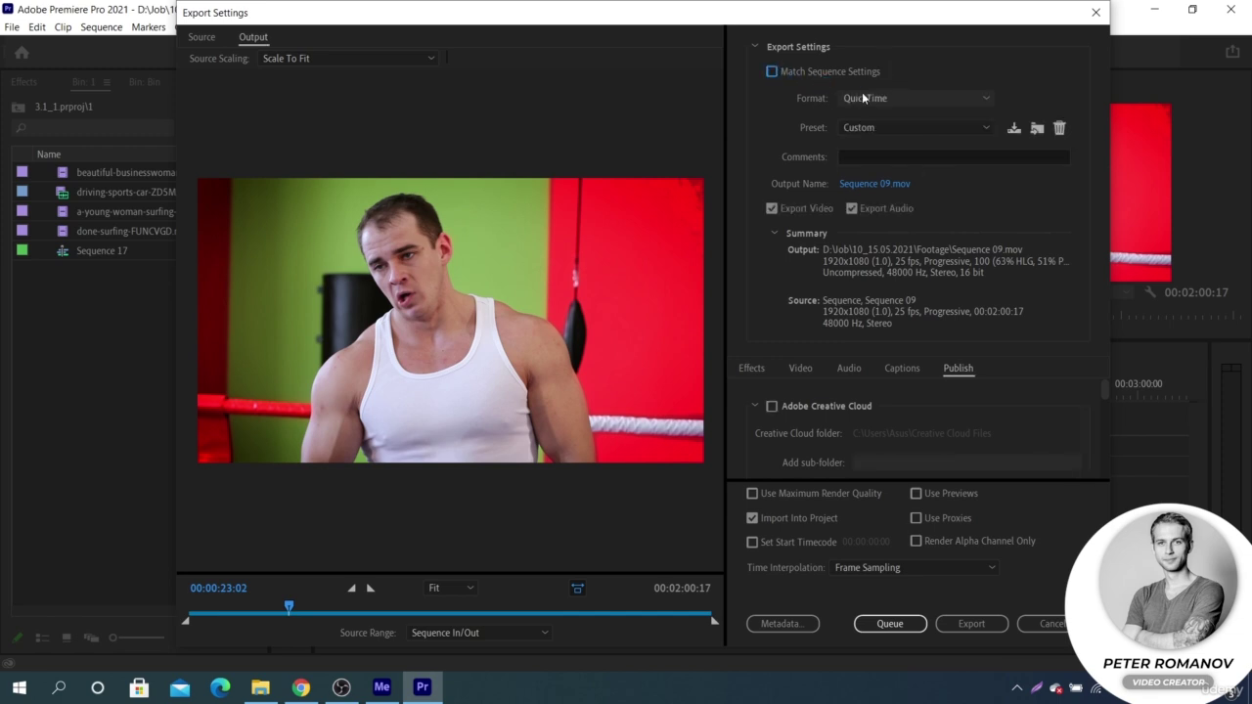
left_click(865, 95)
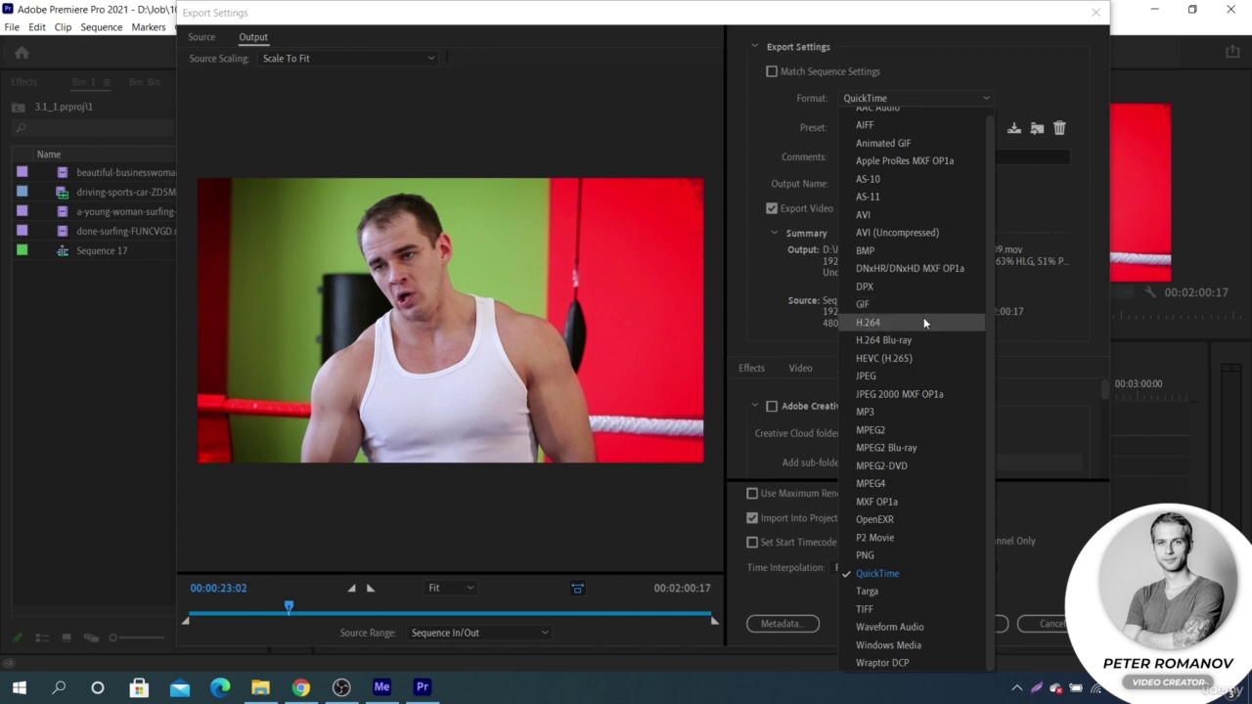
left_click(1039, 290)
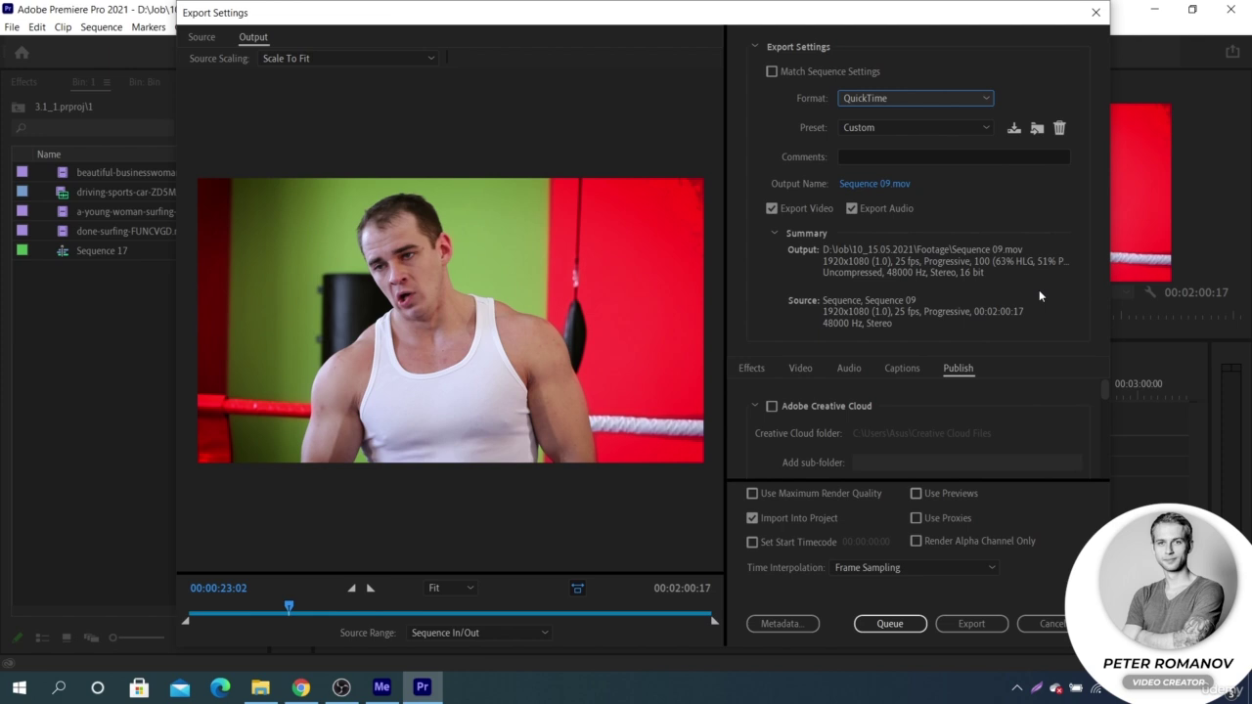
left_click(921, 98)
left_click(870, 322)
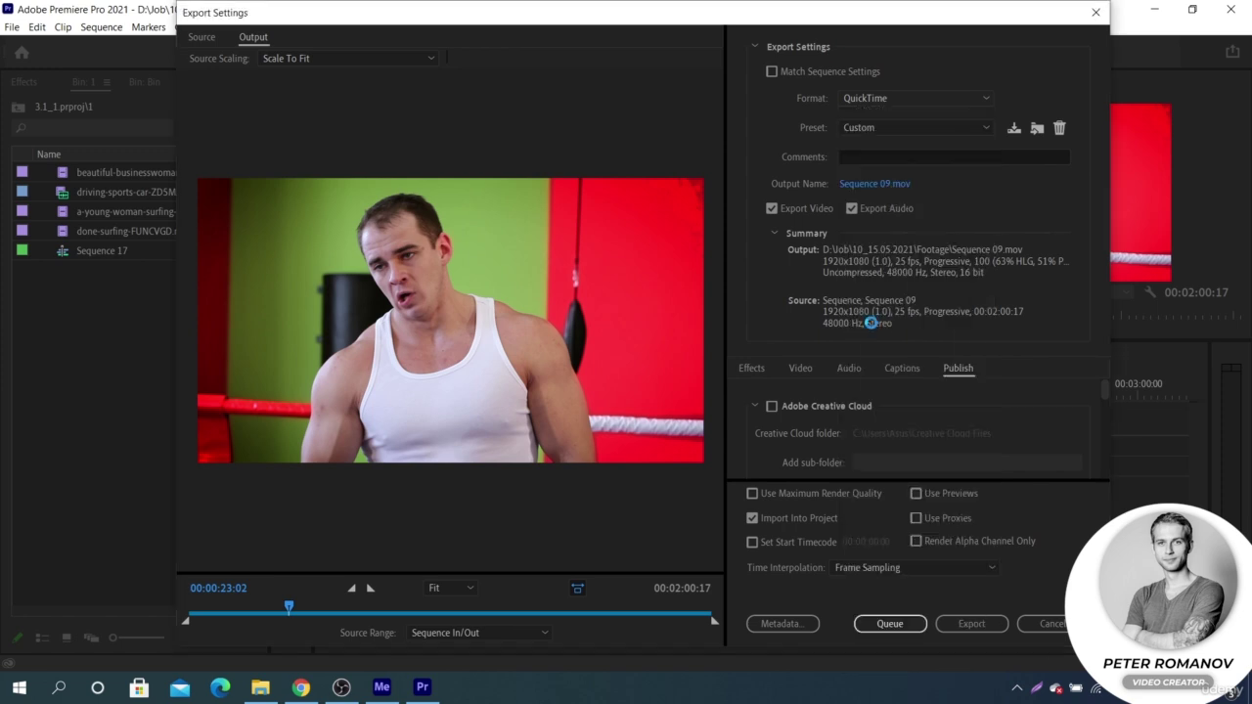
- Look through the H.264 presets, try Custom, and set the preset to Match Source - Medium bitrate
left_click(907, 134)
scroll(973, 371, "down", 3)
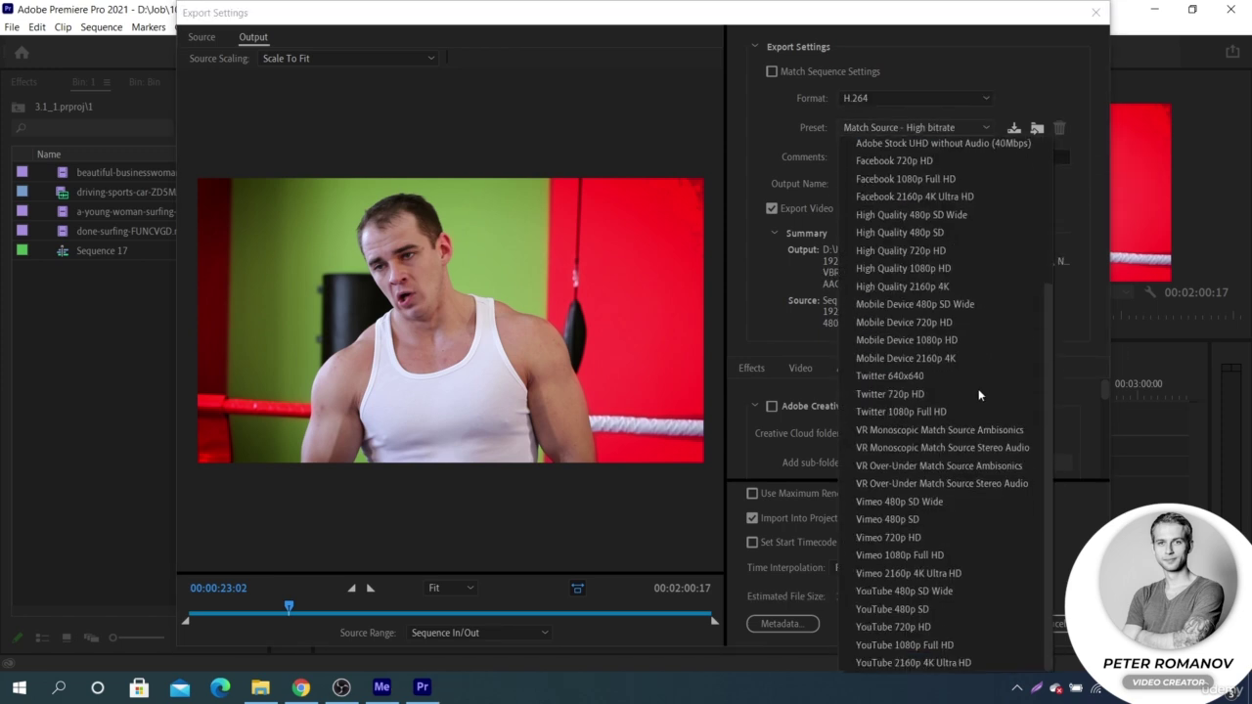
scroll(965, 411, "up", 3)
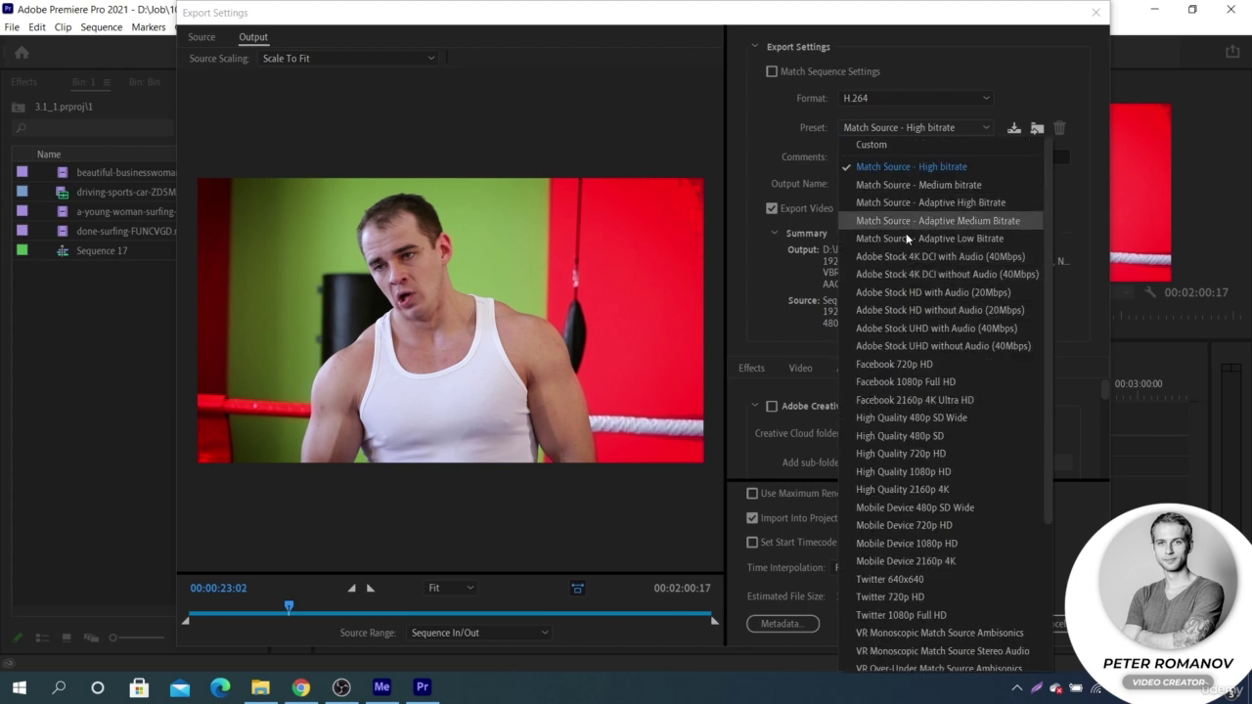
left_click(935, 149)
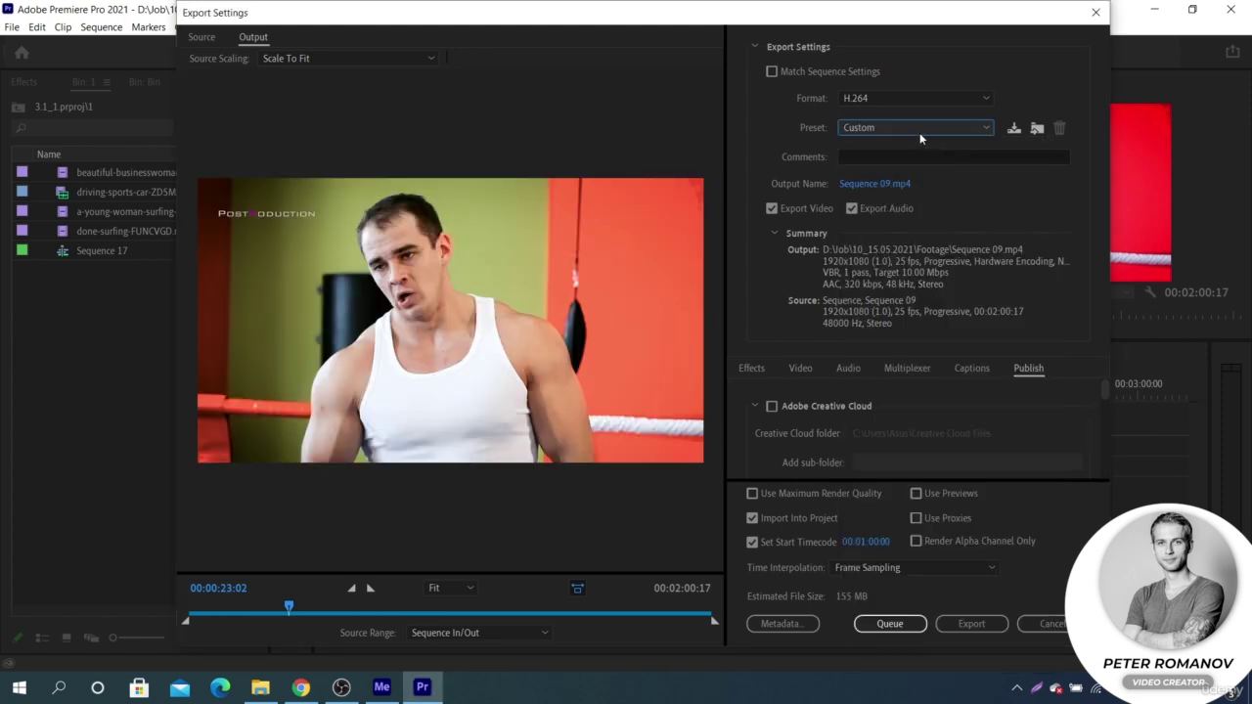
left_click(919, 130)
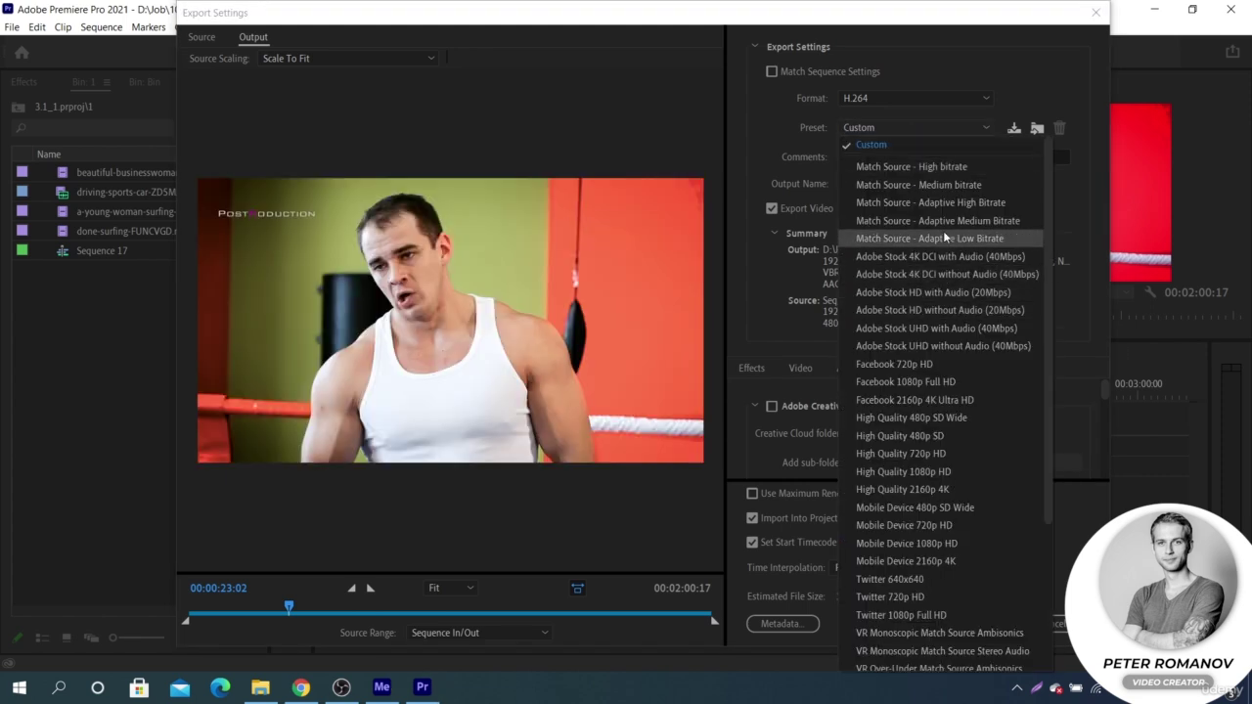
left_click(961, 185)
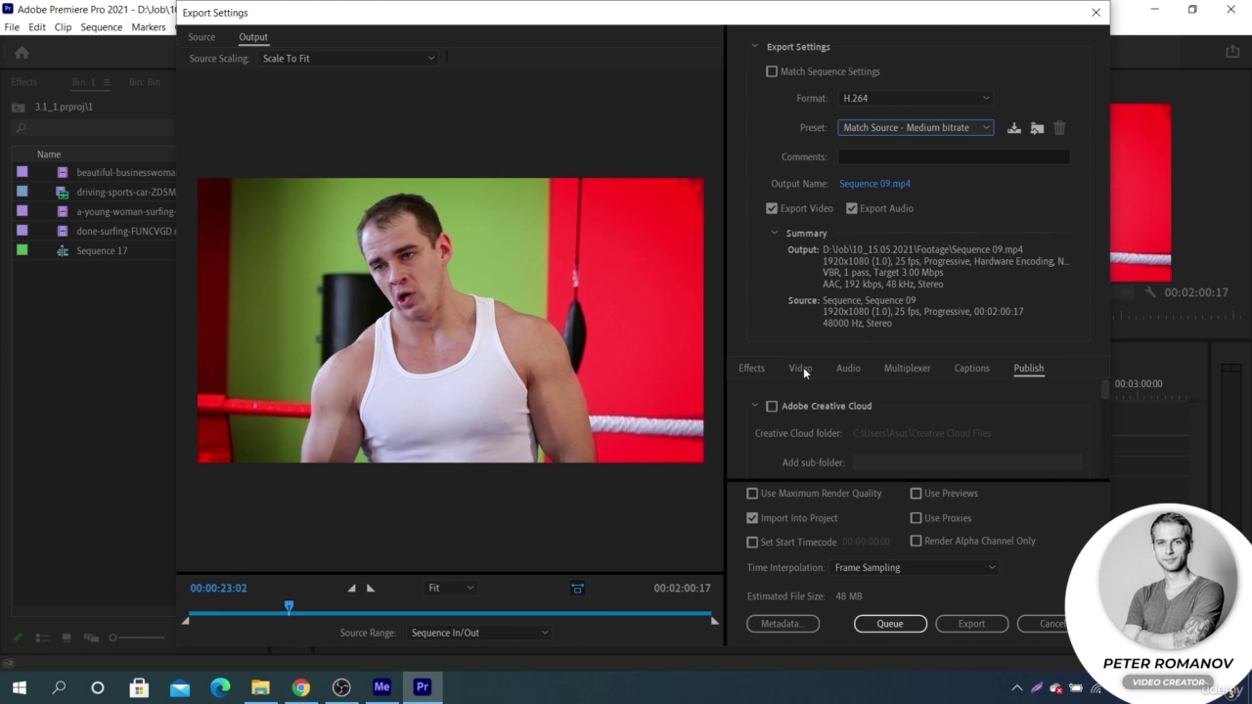
- Examine the video settings of the Match Source - Medium bitrate preset down to its bitrate encoding and target bitrate
left_click(801, 368)
scroll(822, 427, "down", 3)
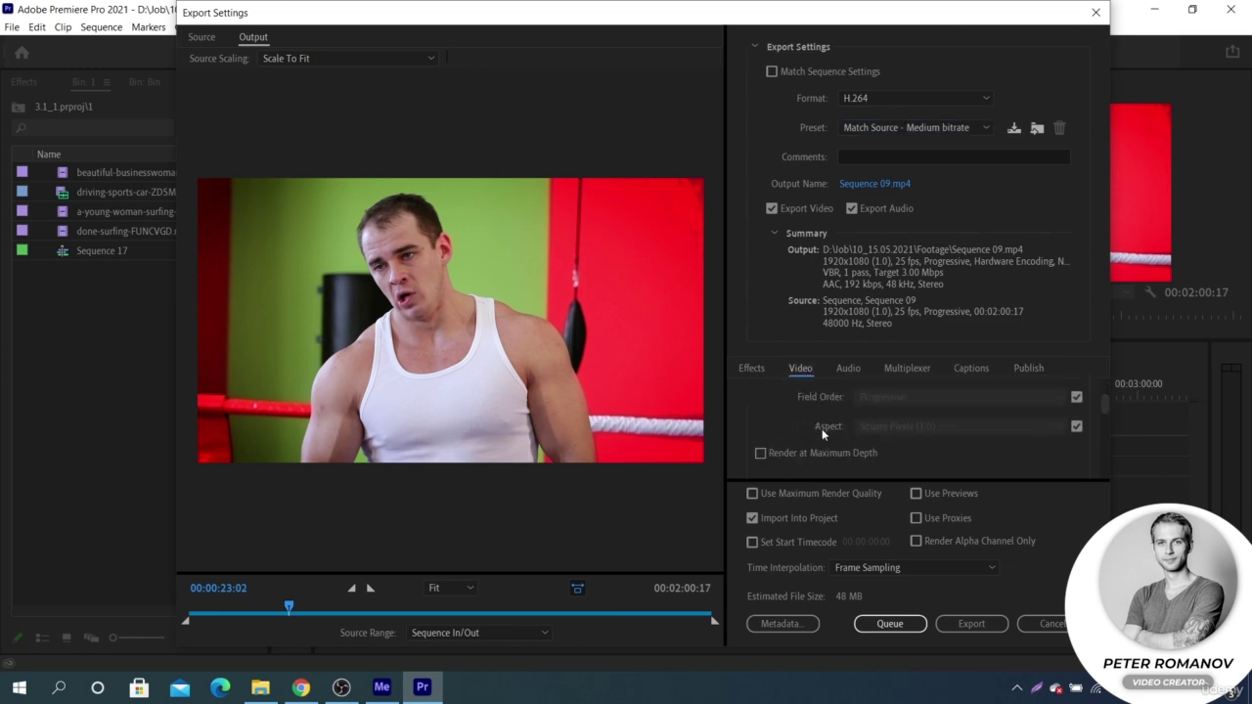
scroll(961, 429, "down", 6)
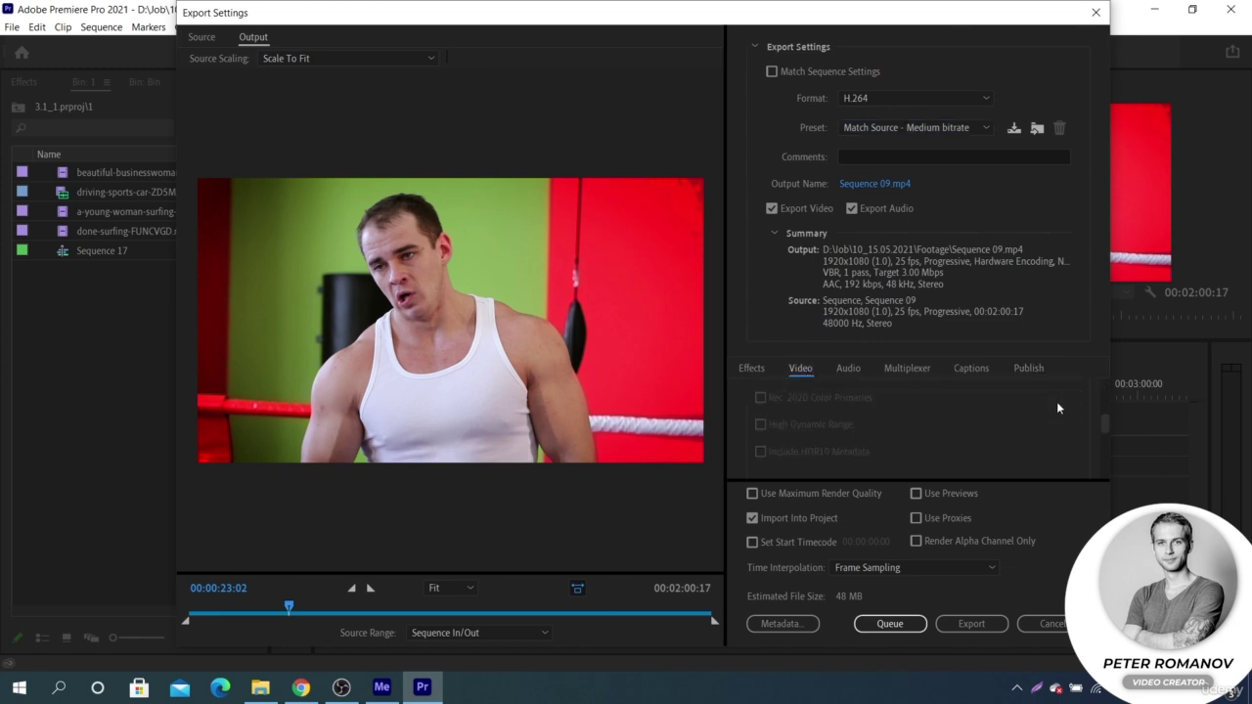
scroll(1046, 405, "down", 3)
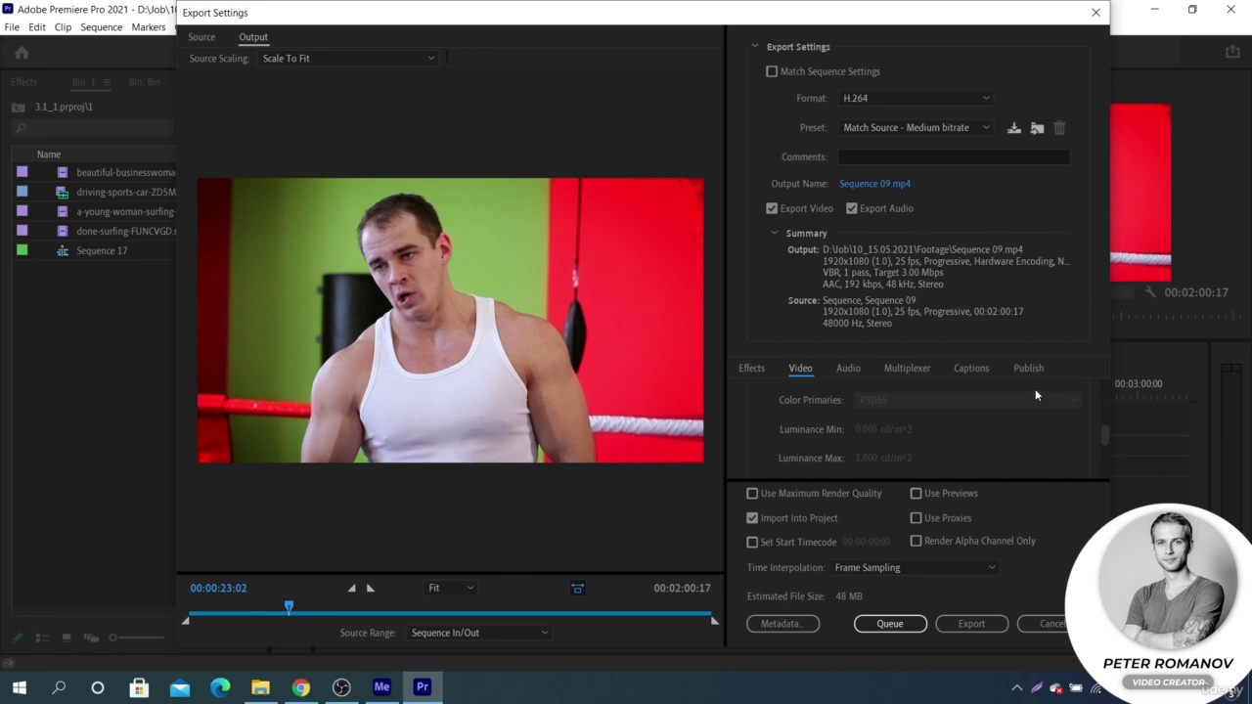
mouse_move(949, 128)
scroll(966, 420, "down", 1)
scroll(964, 432, "down", 3)
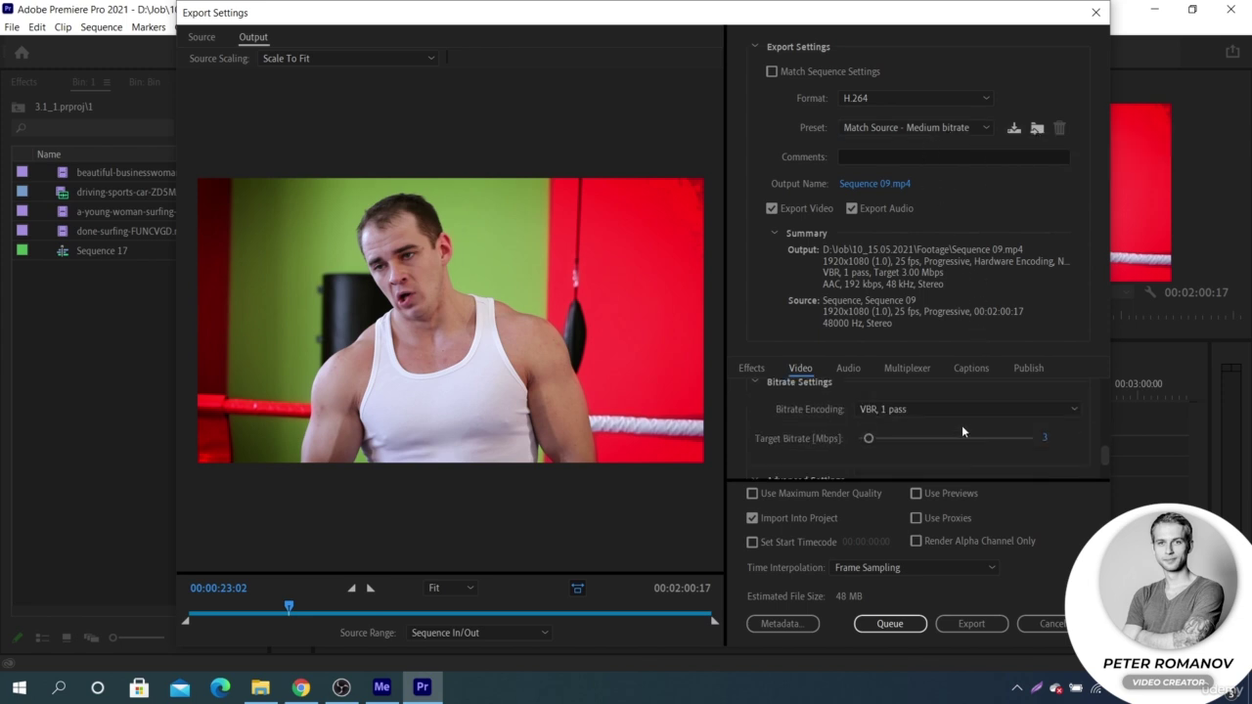
- Set the preset to Match Source - High bitrate and check its bitrate encoding and target bitrate
left_click(908, 128)
scroll(906, 152, "up", 1)
left_click(905, 167)
scroll(956, 416, "down", 8)
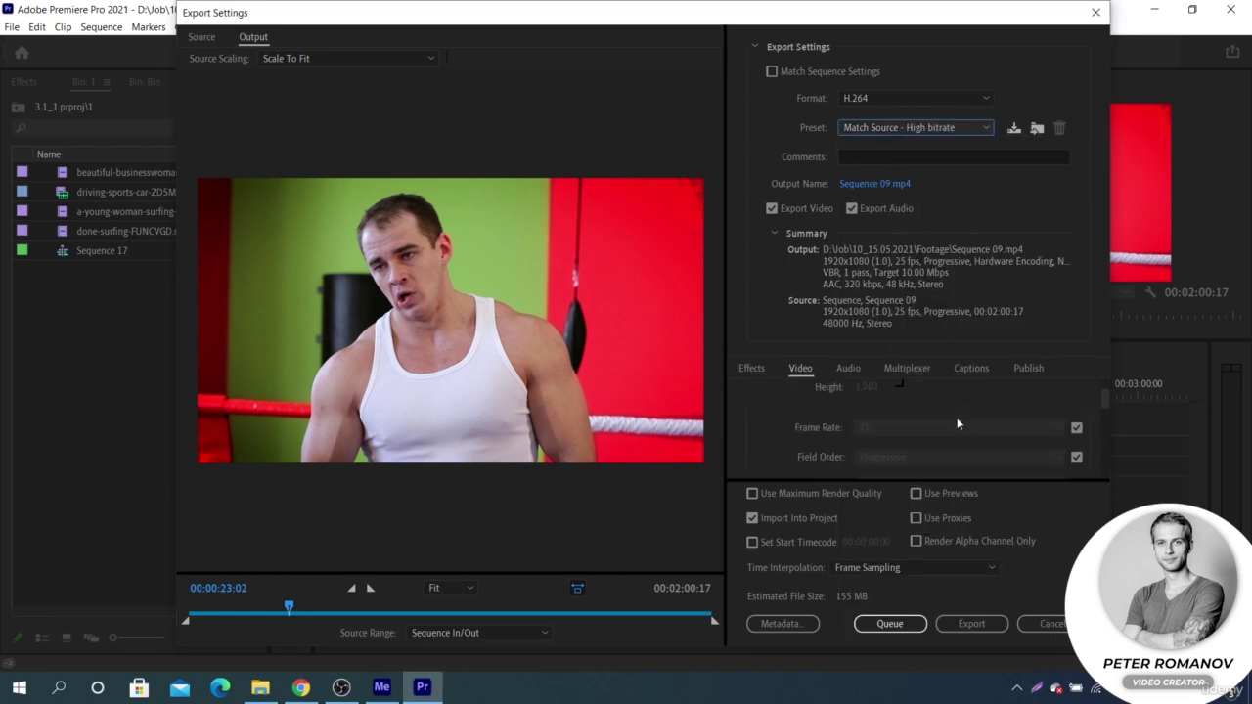
scroll(956, 416, "down", 5)
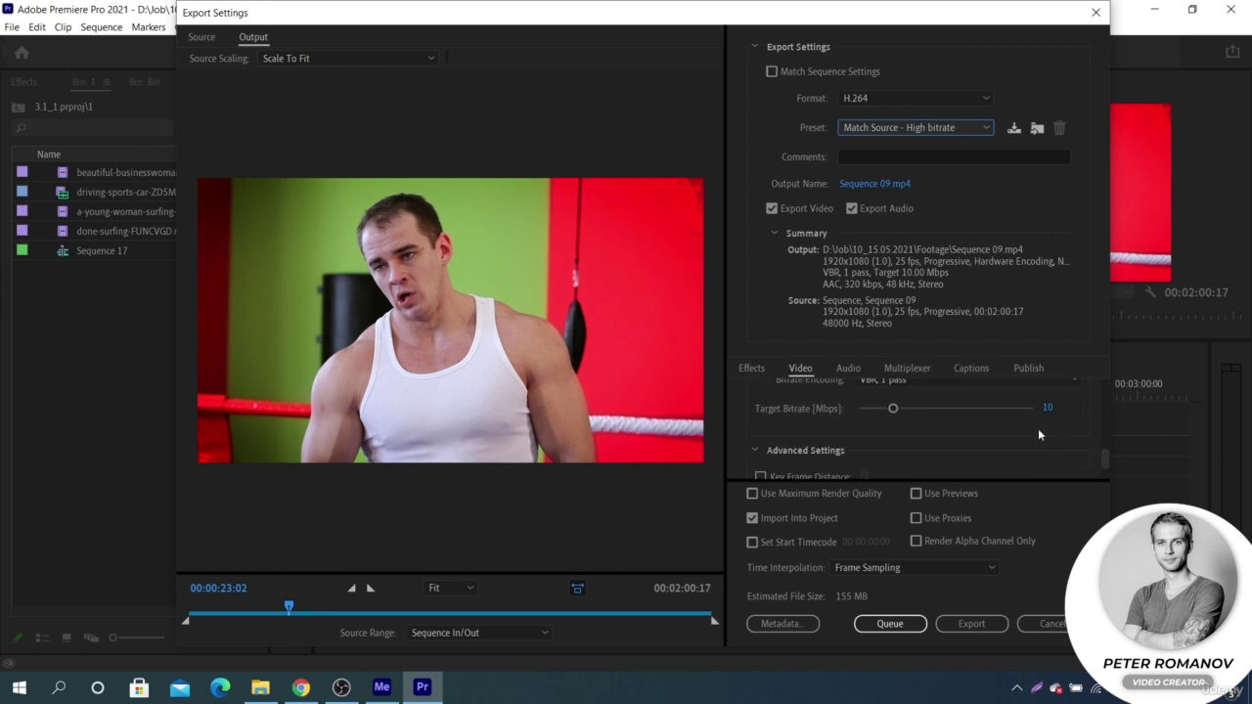
scroll(1037, 429, "down", 2)
scroll(1037, 428, "up", 2)
scroll(1040, 434, "up", 1)
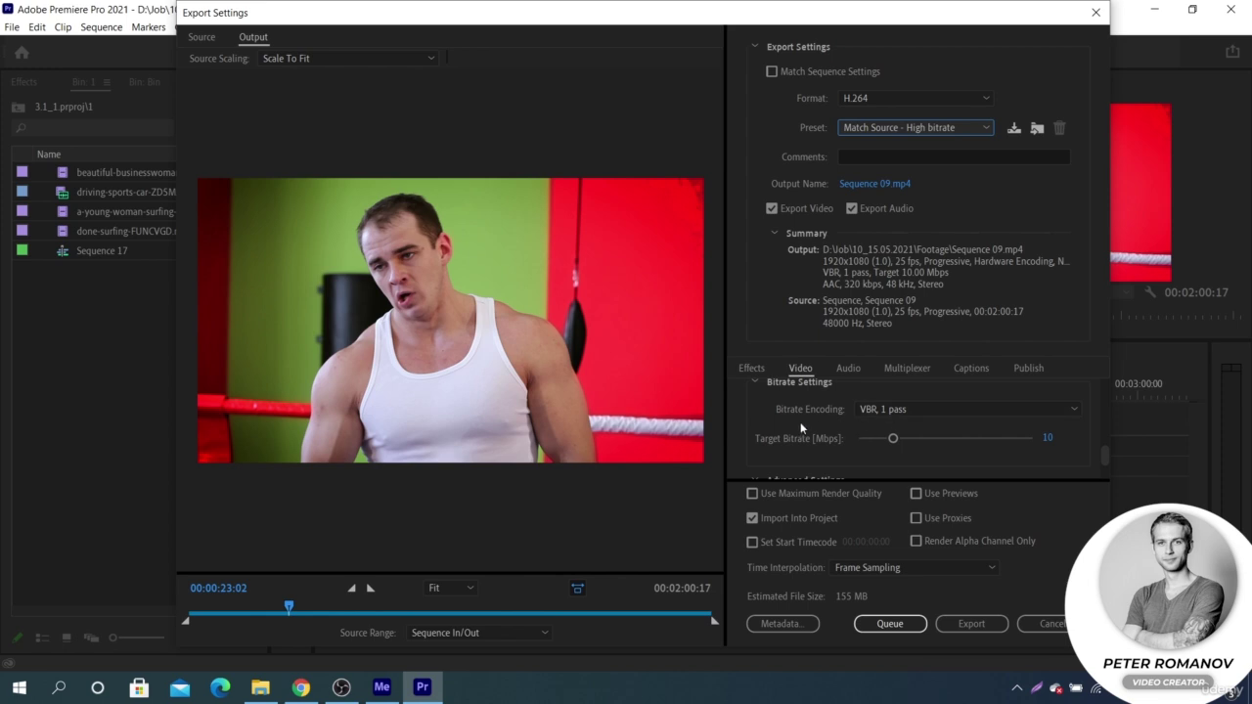
scroll(800, 421, "up", 5)
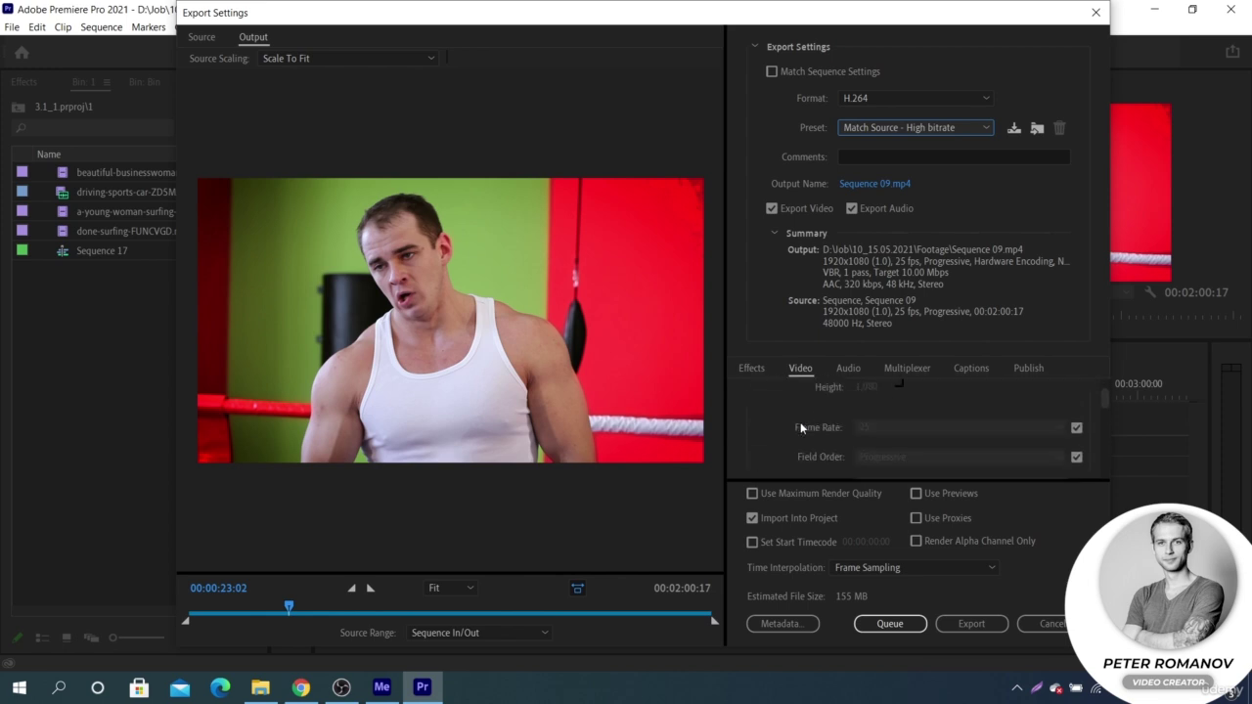
- Try the Match Source - Adaptive High Bitrate and Adaptive Medium Bitrate presets, check the bitrate settings, and cancel the export
scroll(801, 423, "down", 1)
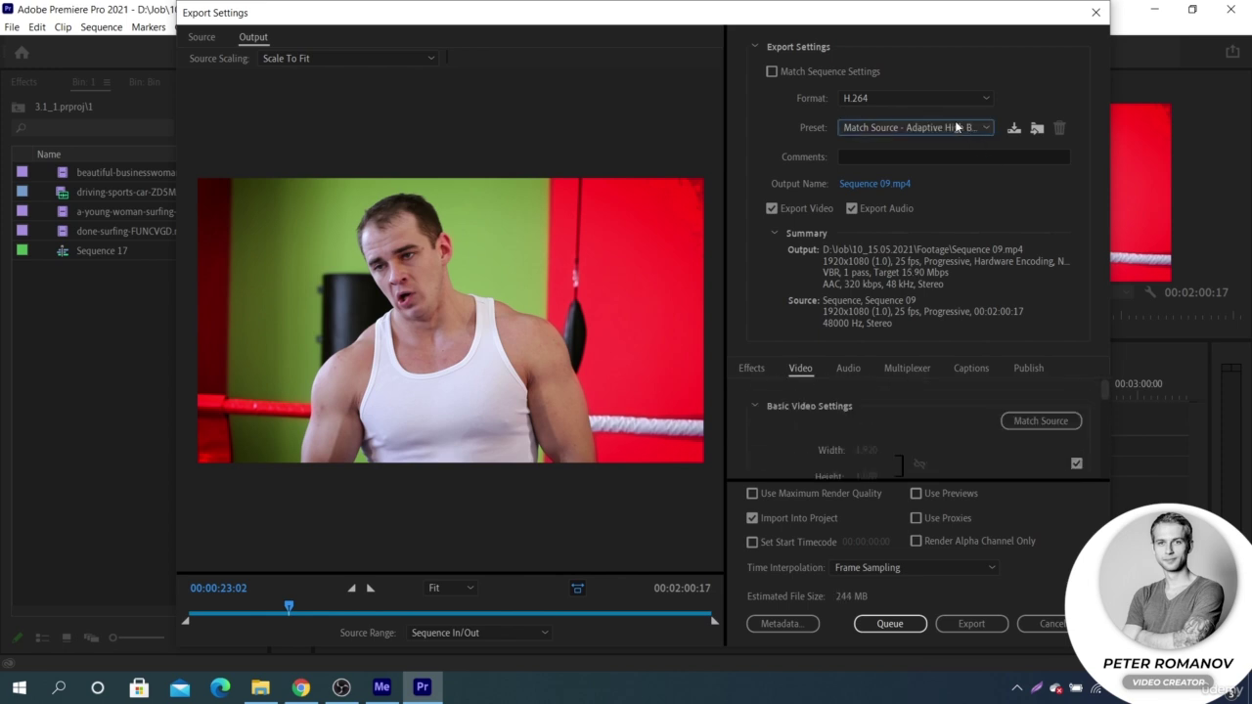
left_click(957, 127)
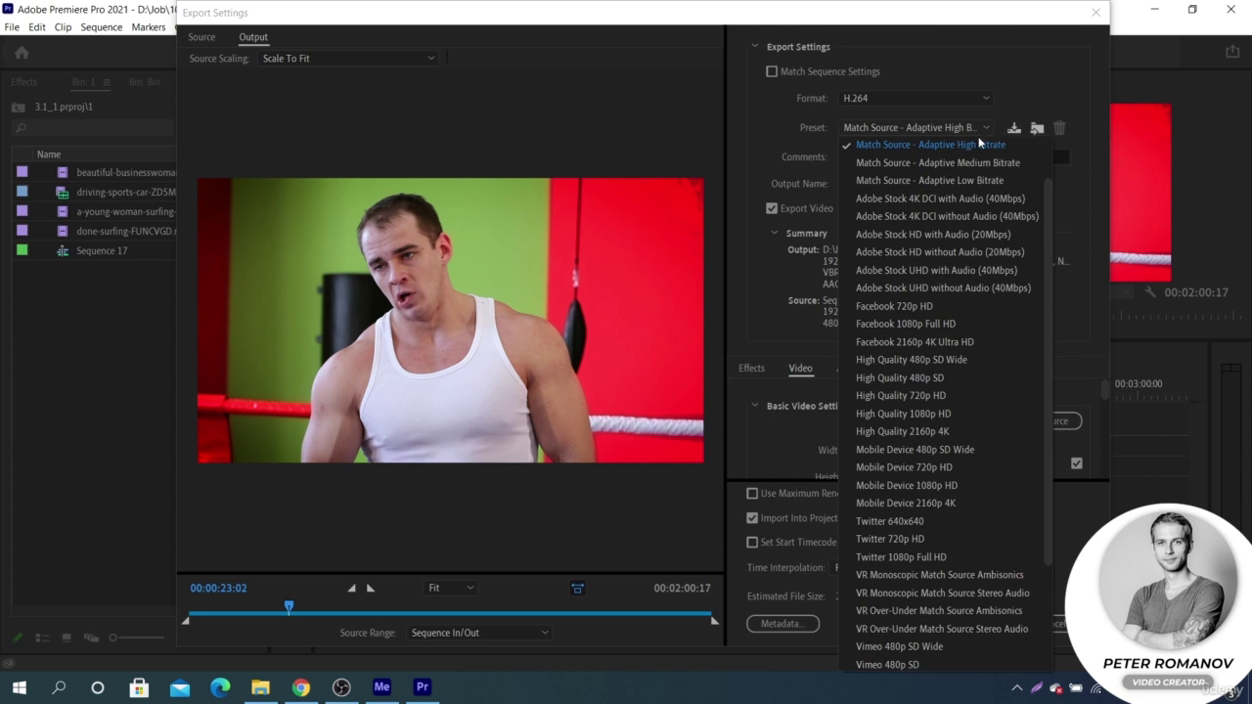
left_click(937, 162)
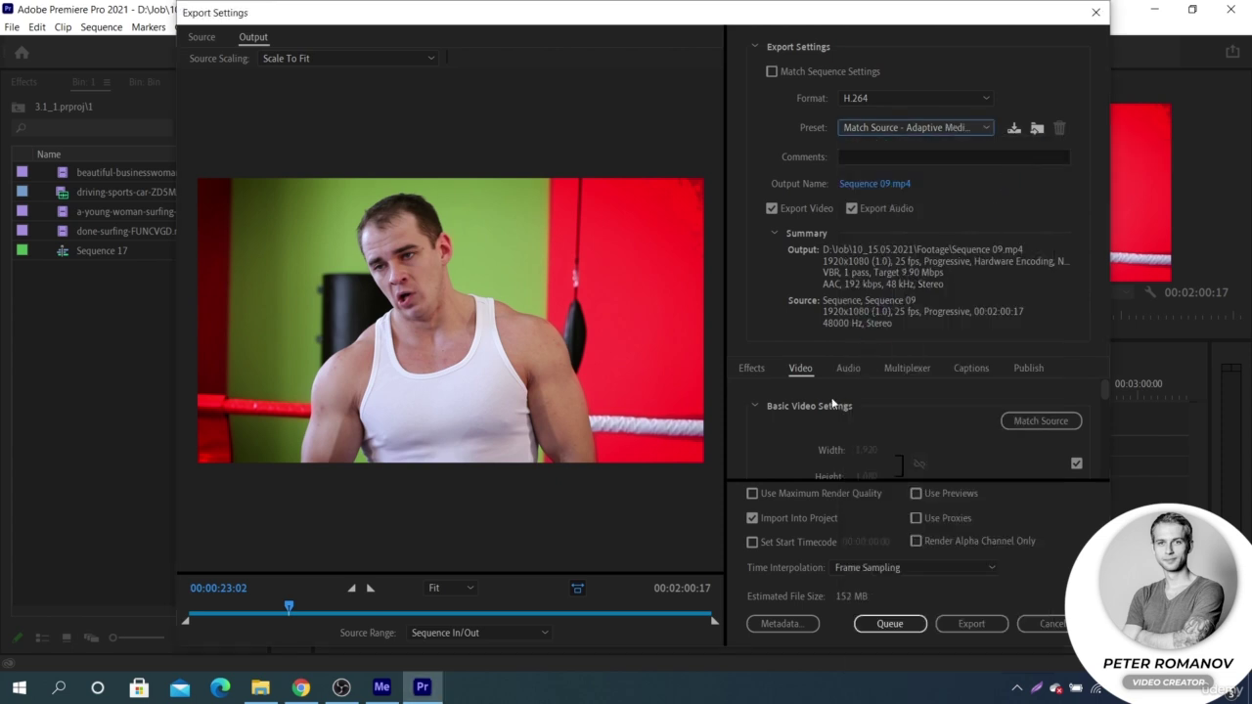
scroll(822, 440, "down", 5)
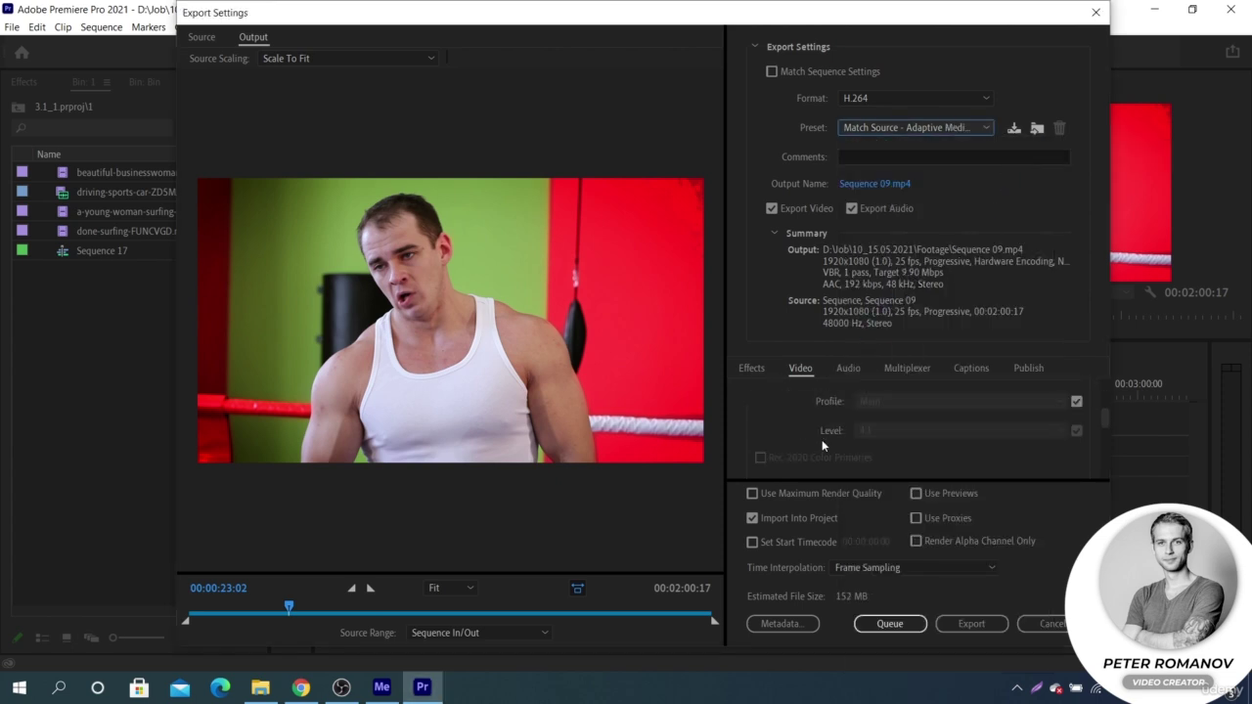
scroll(823, 445, "down", 4)
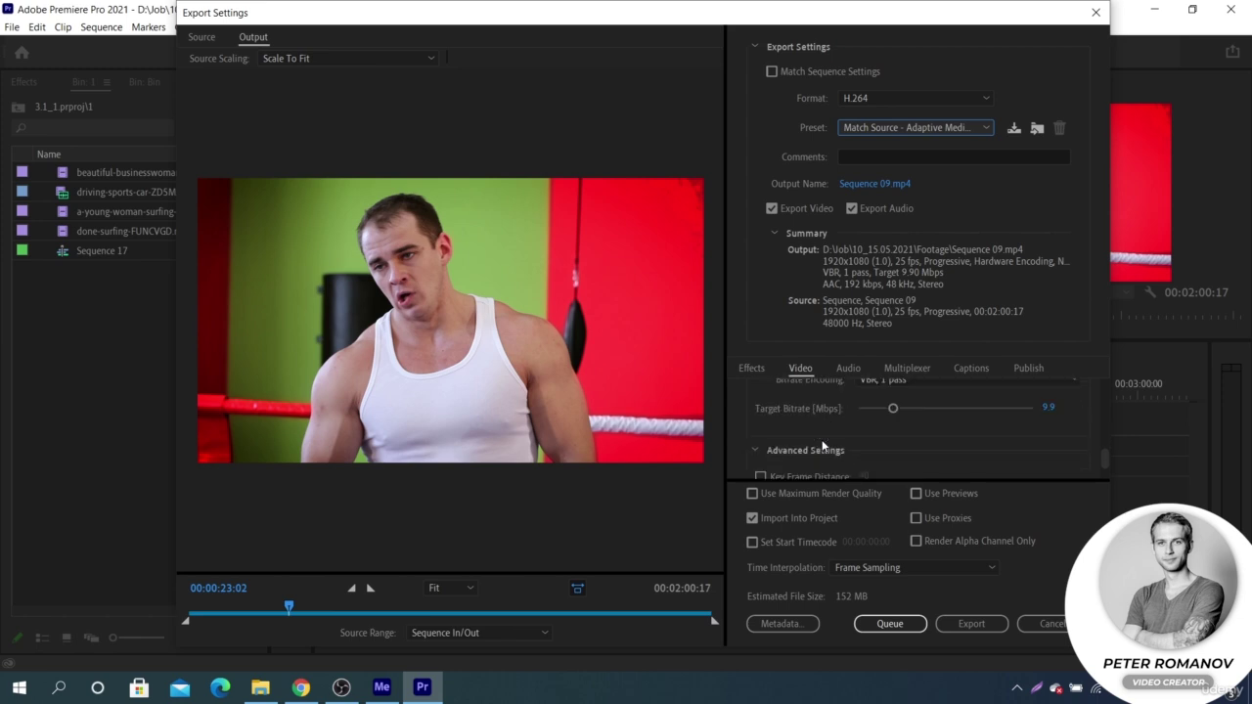
scroll(821, 445, "up", 1)
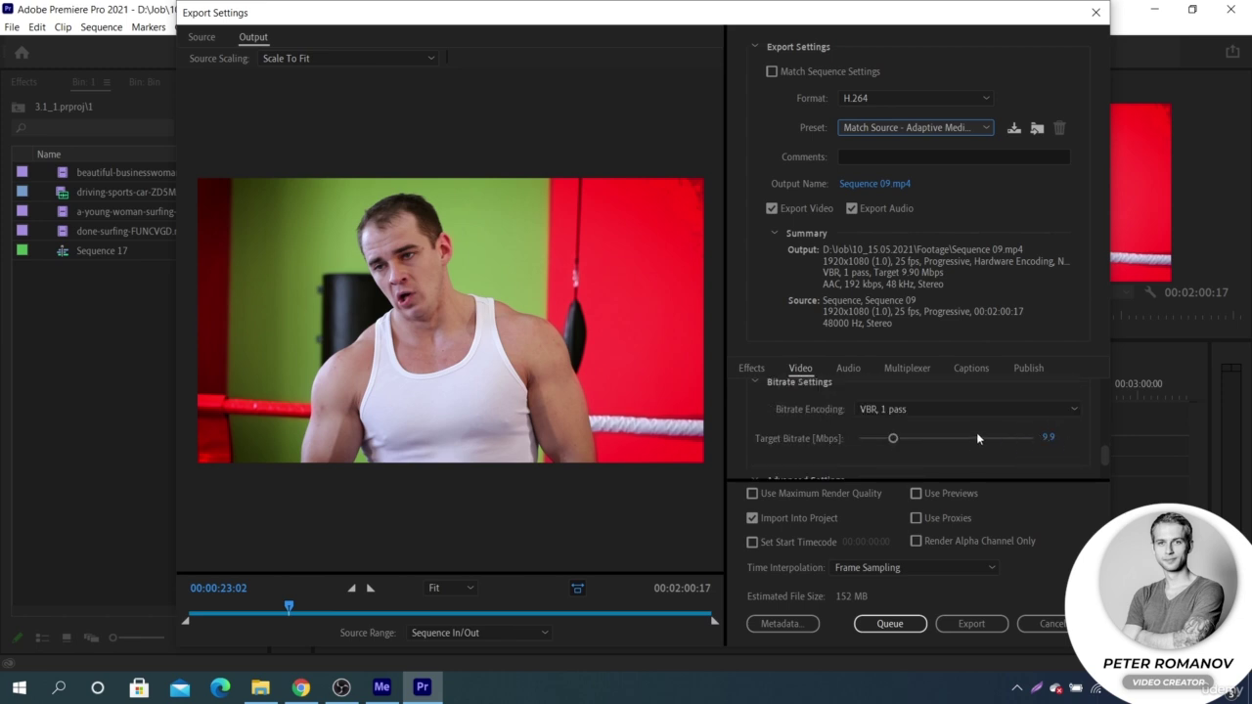
left_click(1046, 624)
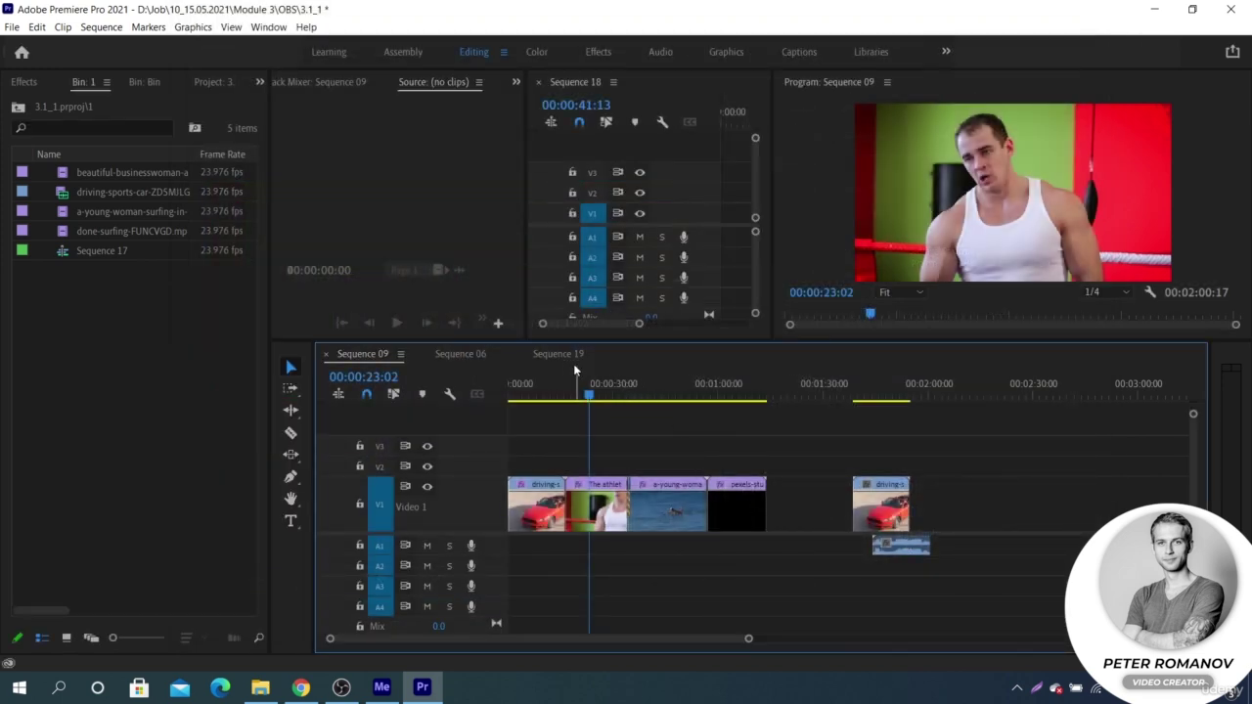
- In Sequence 19, close the gaps by moving the first and last clips with their audio against the middle clip
left_click(555, 355)
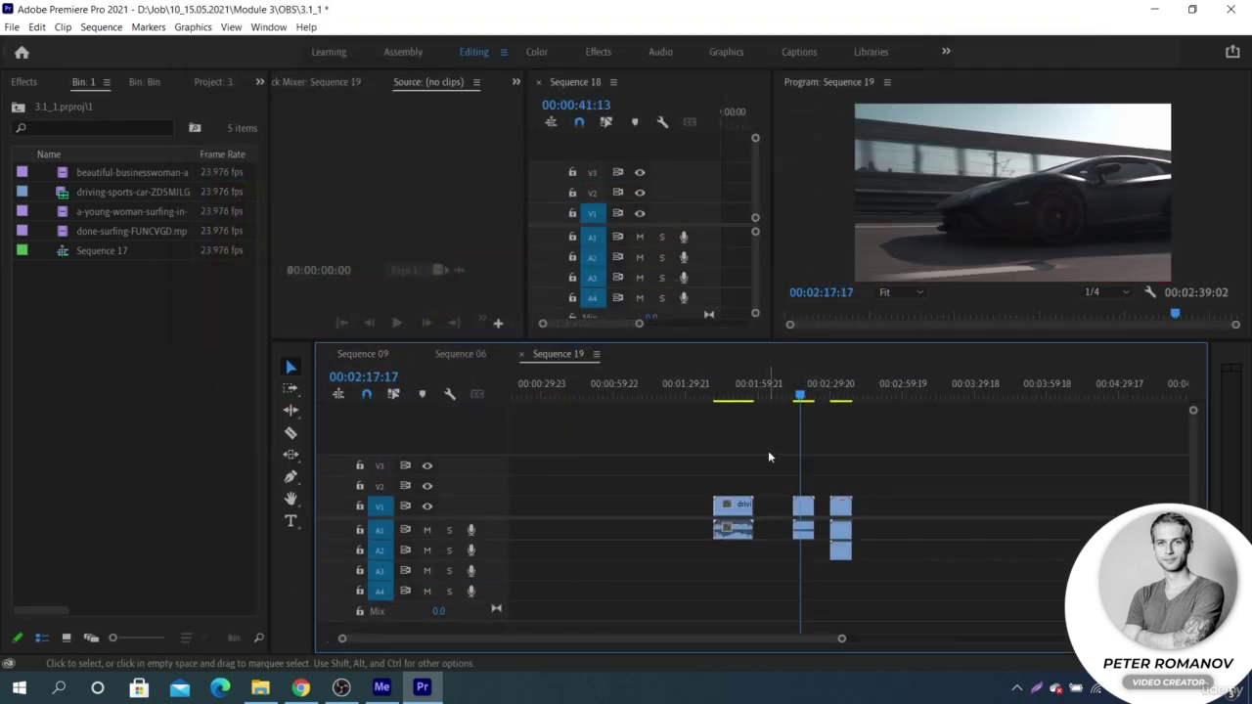
left_click(739, 509)
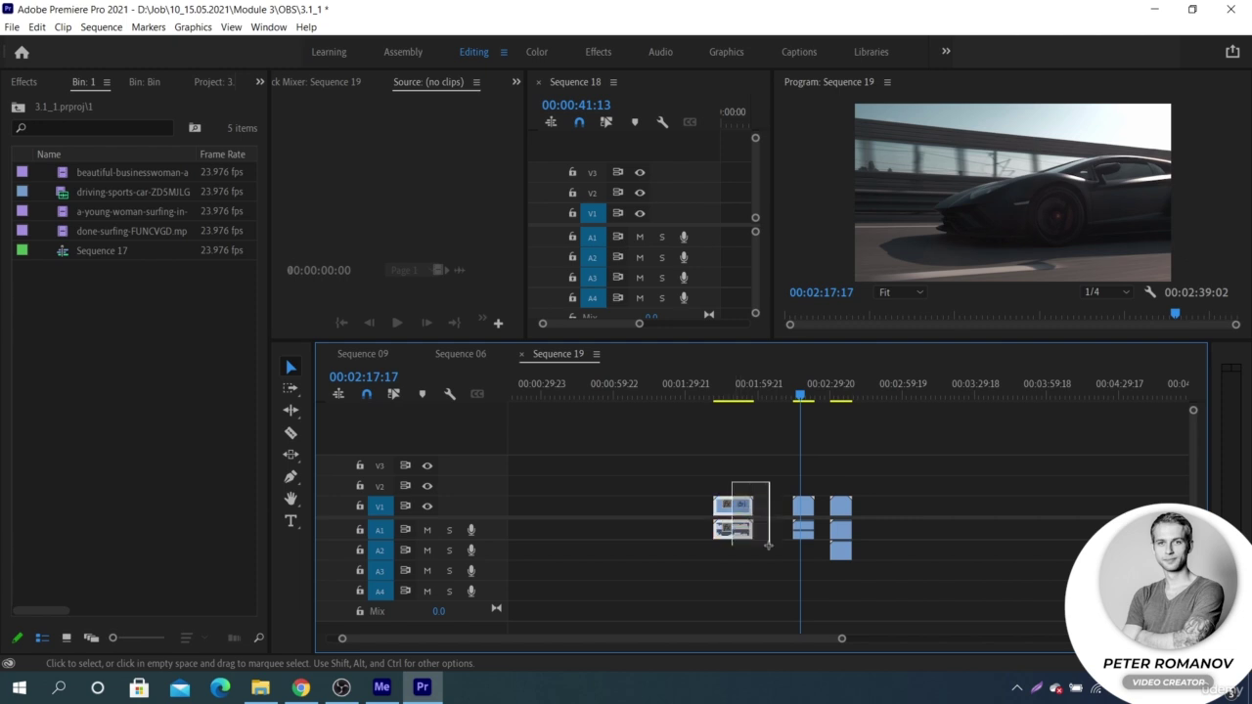
left_click_drag(740, 512, 857, 558)
left_click_drag(844, 510, 828, 510)
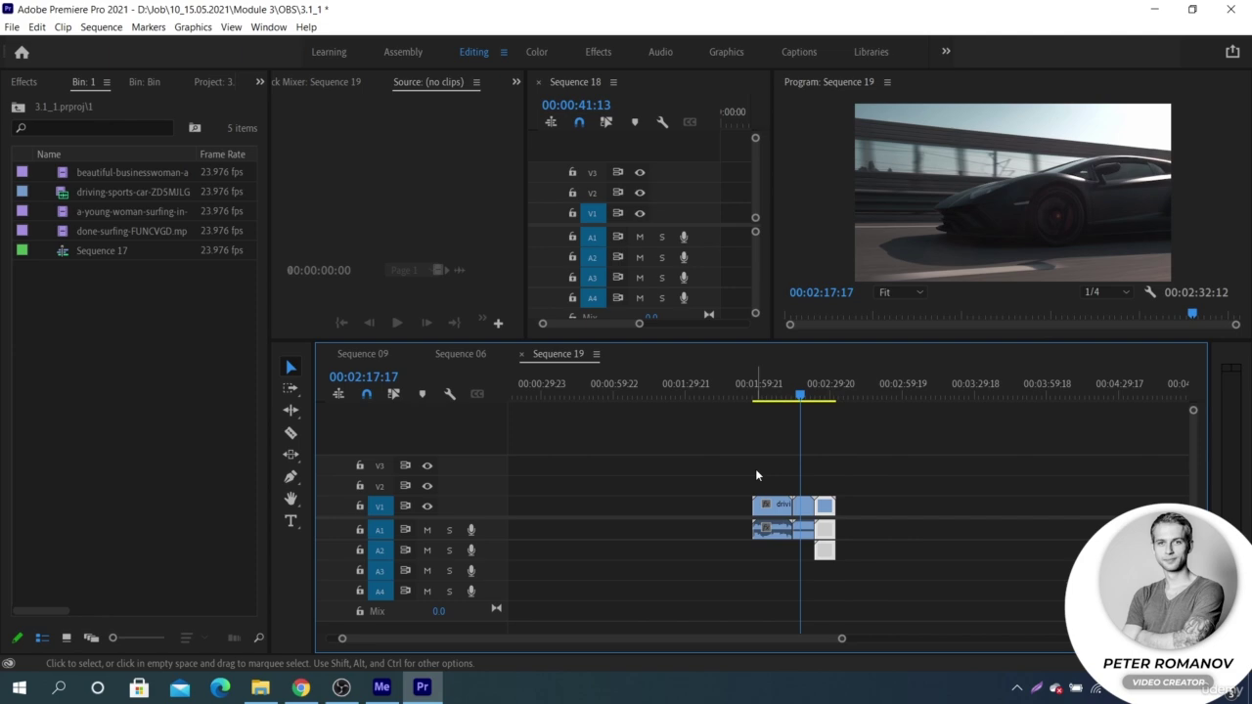
left_click(780, 478)
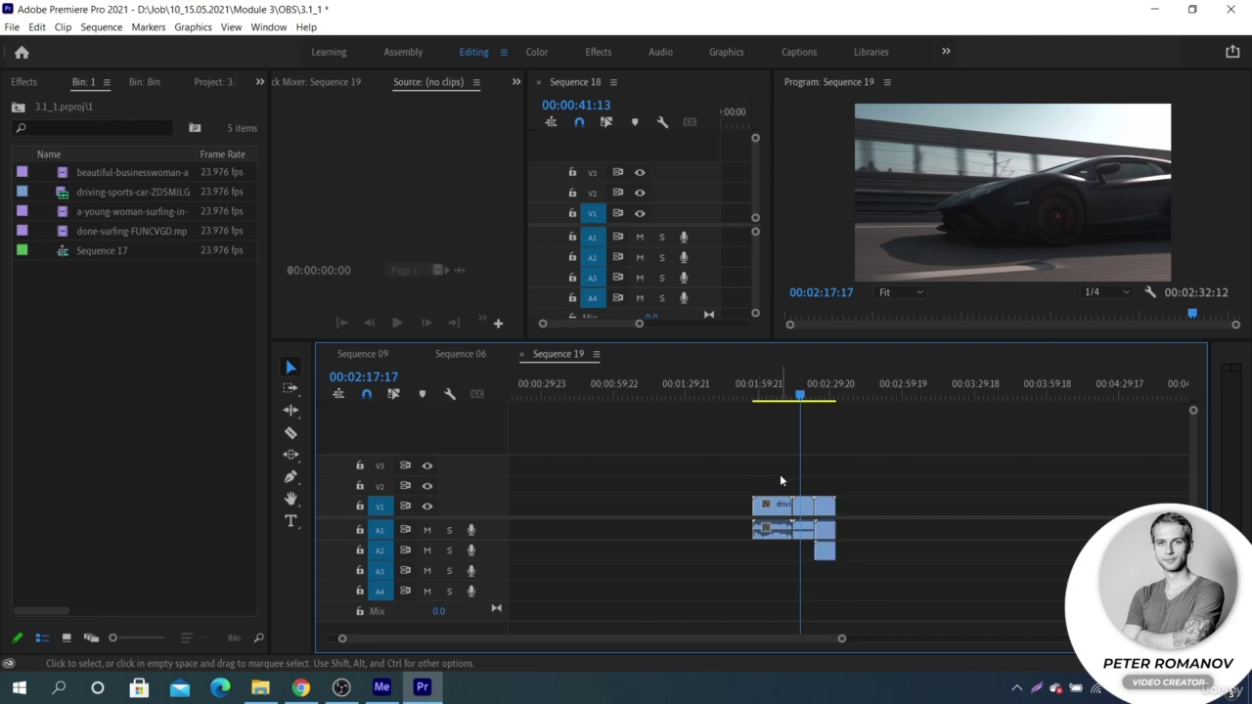
- Open the export settings for Sequence 19, set the preset to Match Source - Adaptive Medium Bitrate, and check its bitrate settings
key("ctrl+m")
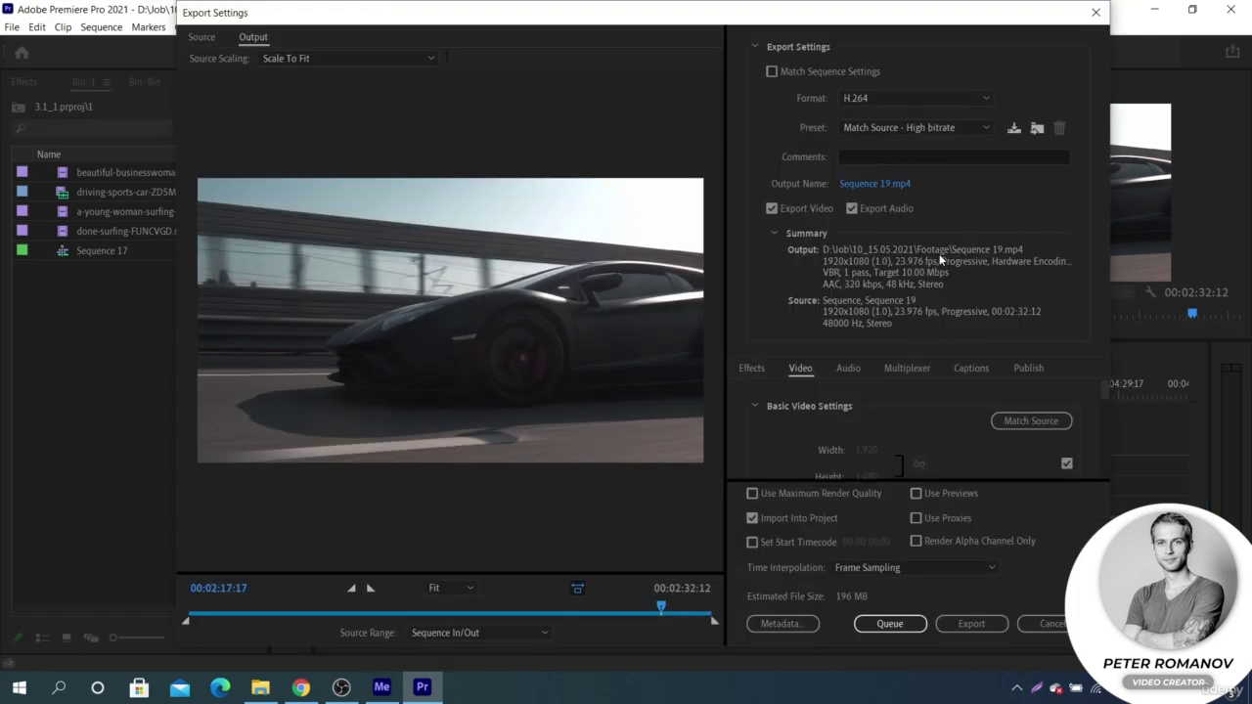
left_click(935, 129)
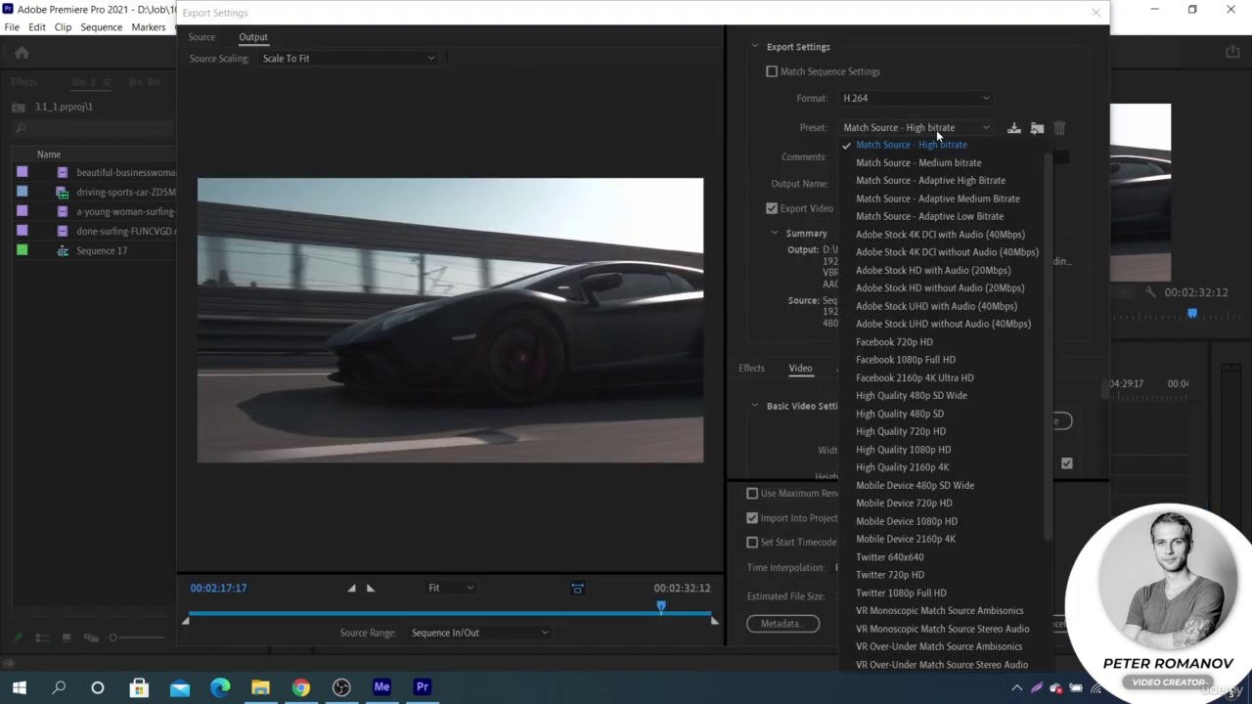
left_click(1020, 194)
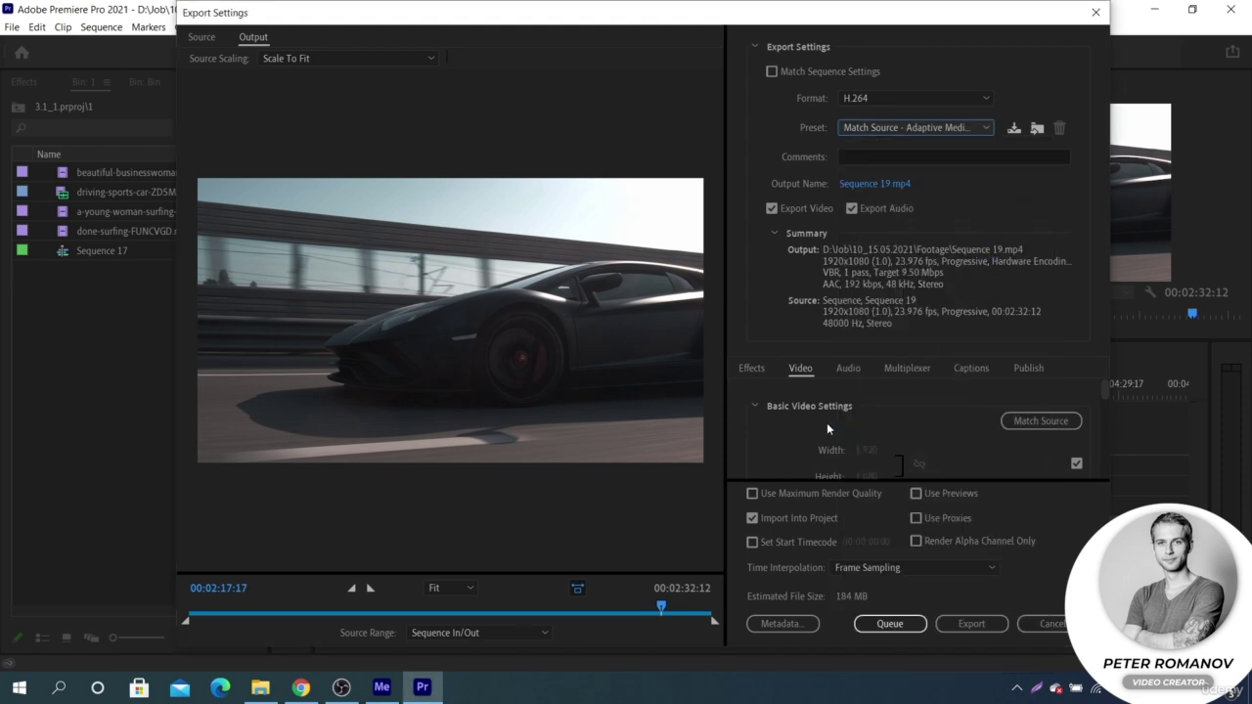
scroll(826, 426, "down", 8)
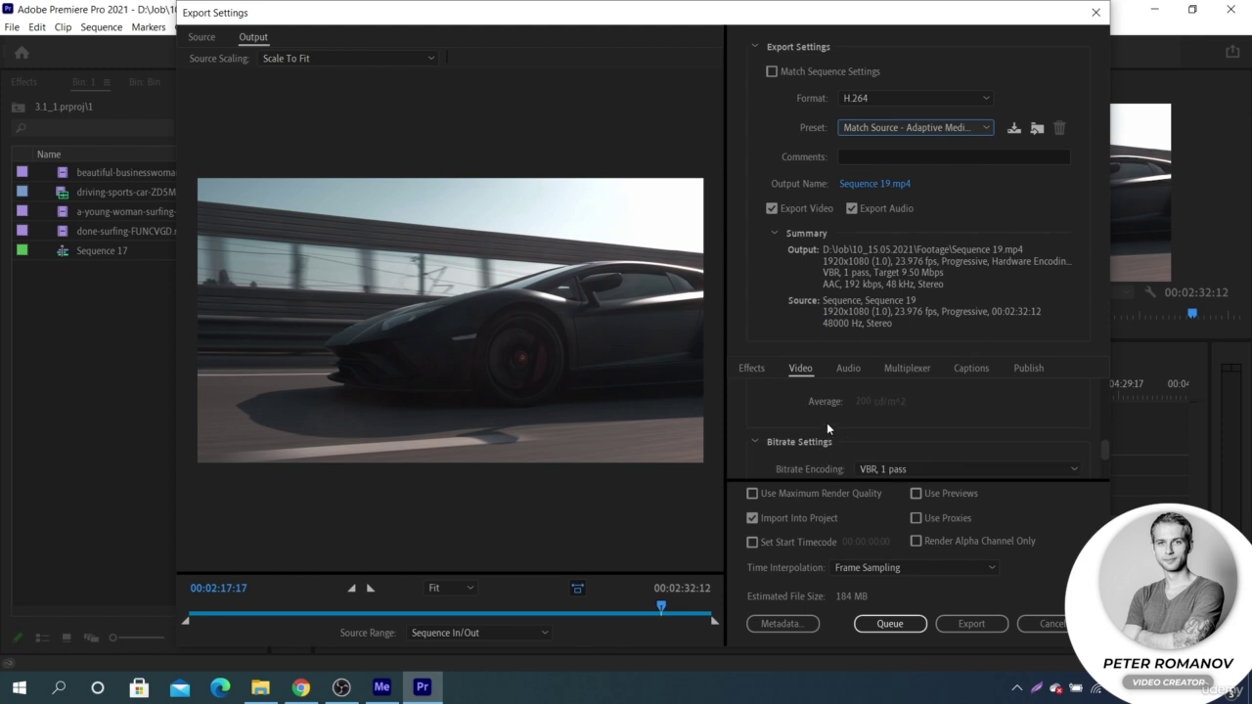
scroll(826, 428, "down", 2)
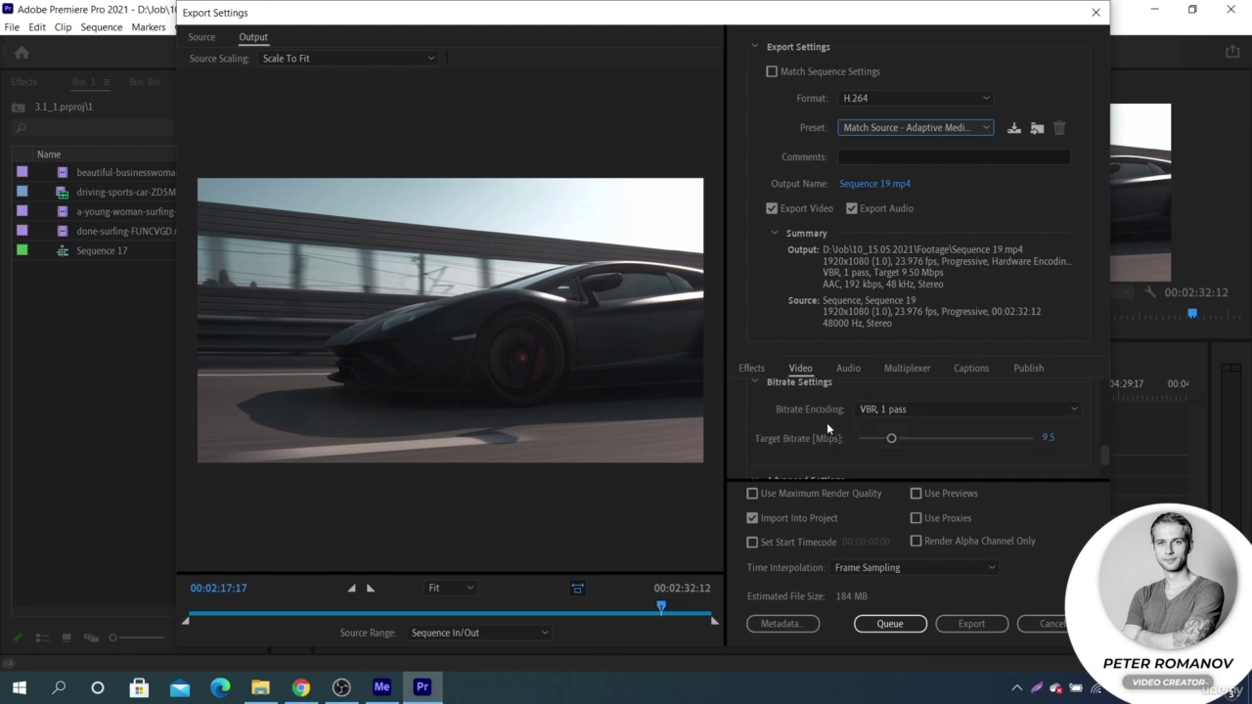
- Set the bitrate encoding to VBR, 2 pass and check the target and maximum bitrate values
left_click(924, 409)
left_click(925, 457)
scroll(806, 432, "down", 1)
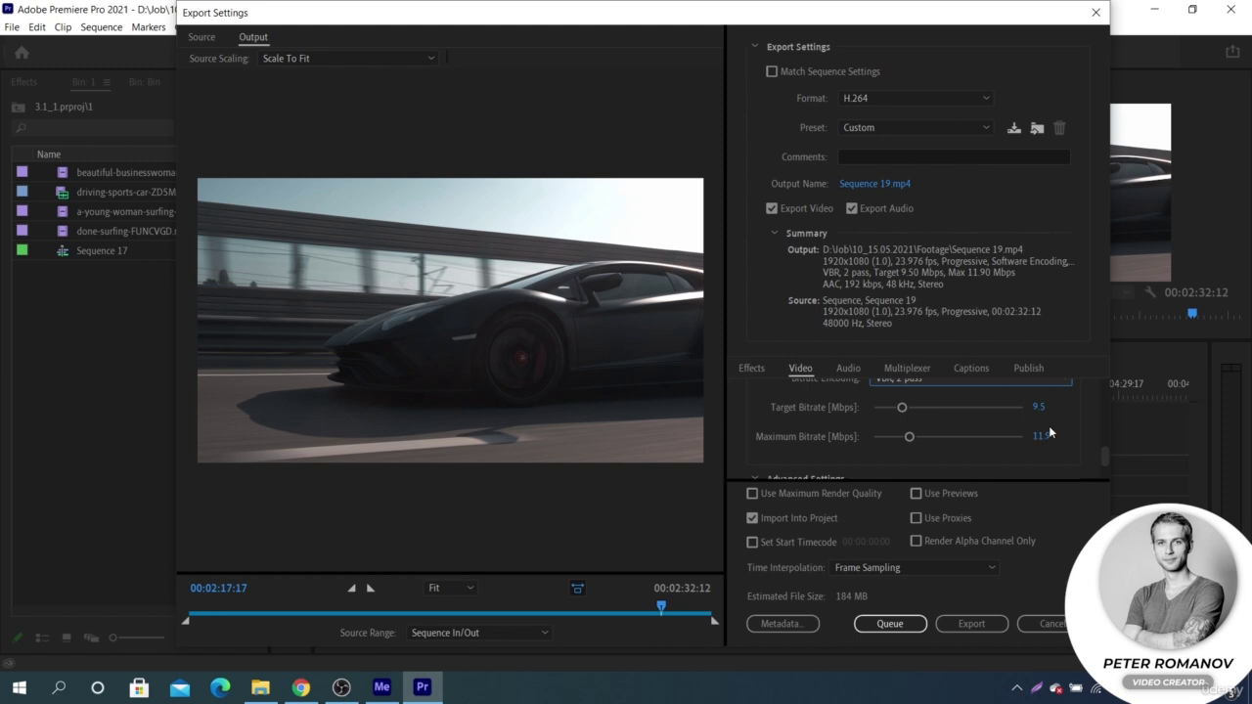
- Set the preset to Match Source - High bitrate and change its bitrate encoding to VBR, 2 pass
left_click(948, 126)
left_click(976, 171)
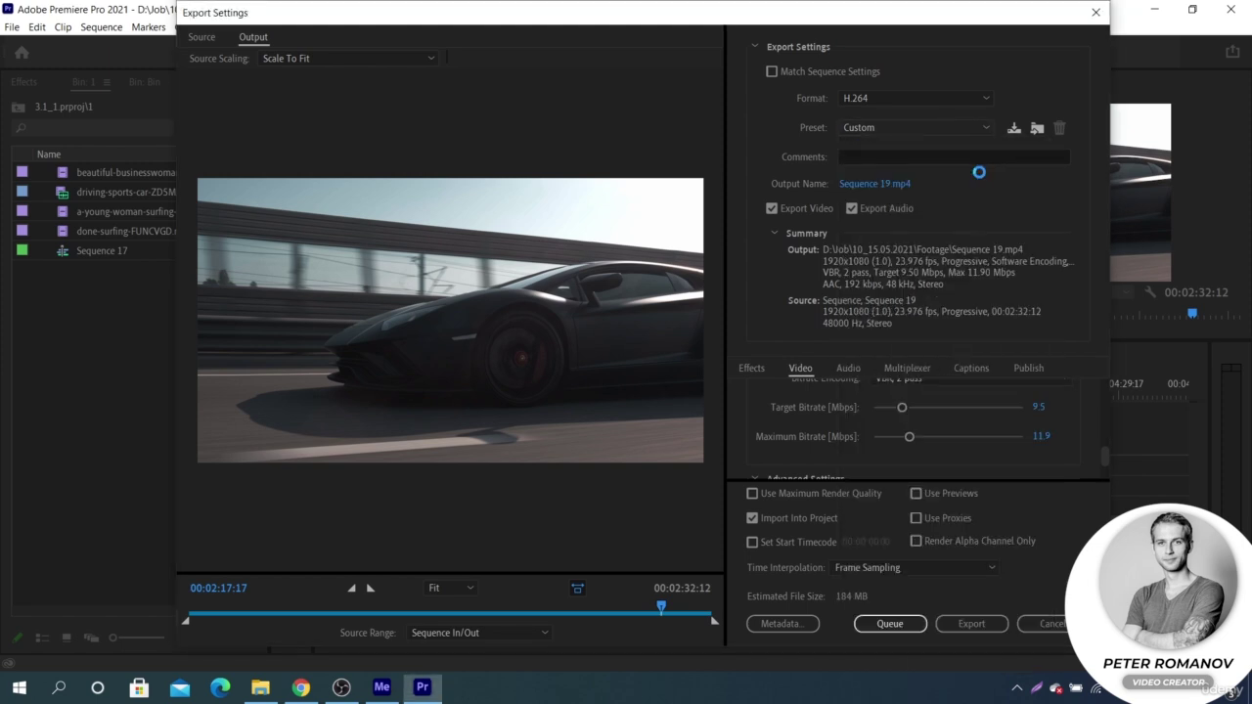
scroll(862, 426, "down", 4)
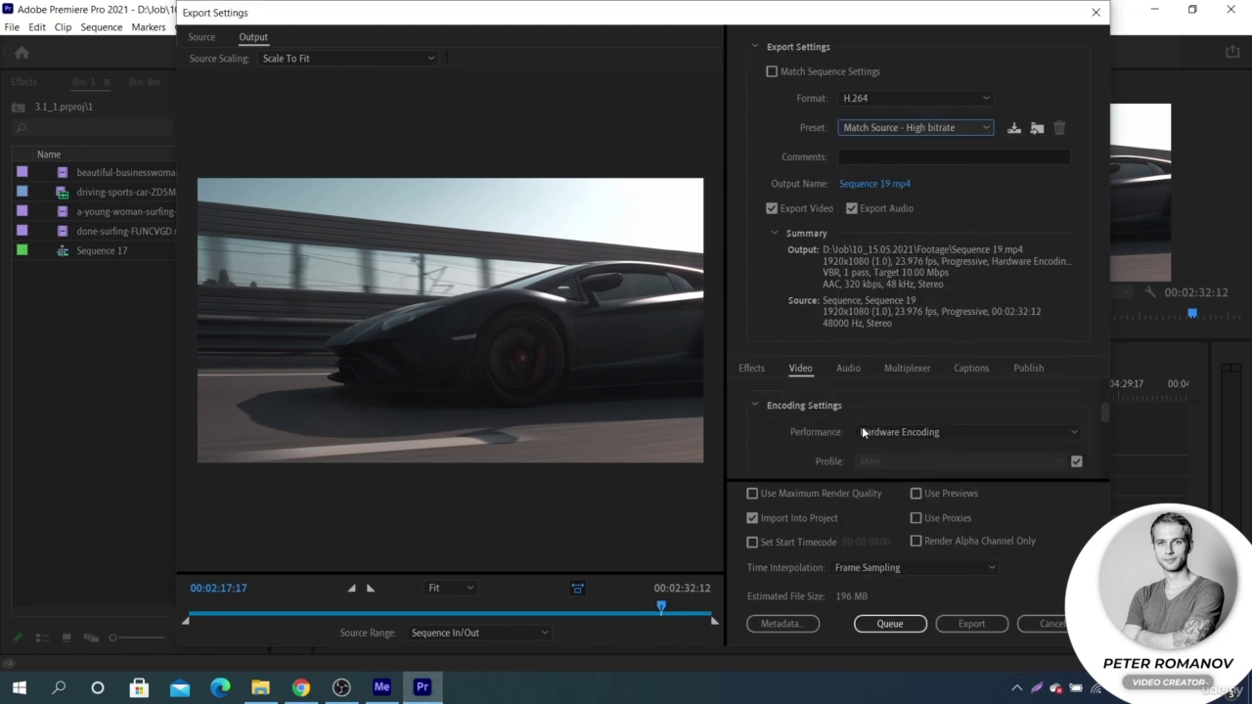
scroll(861, 428, "down", 8)
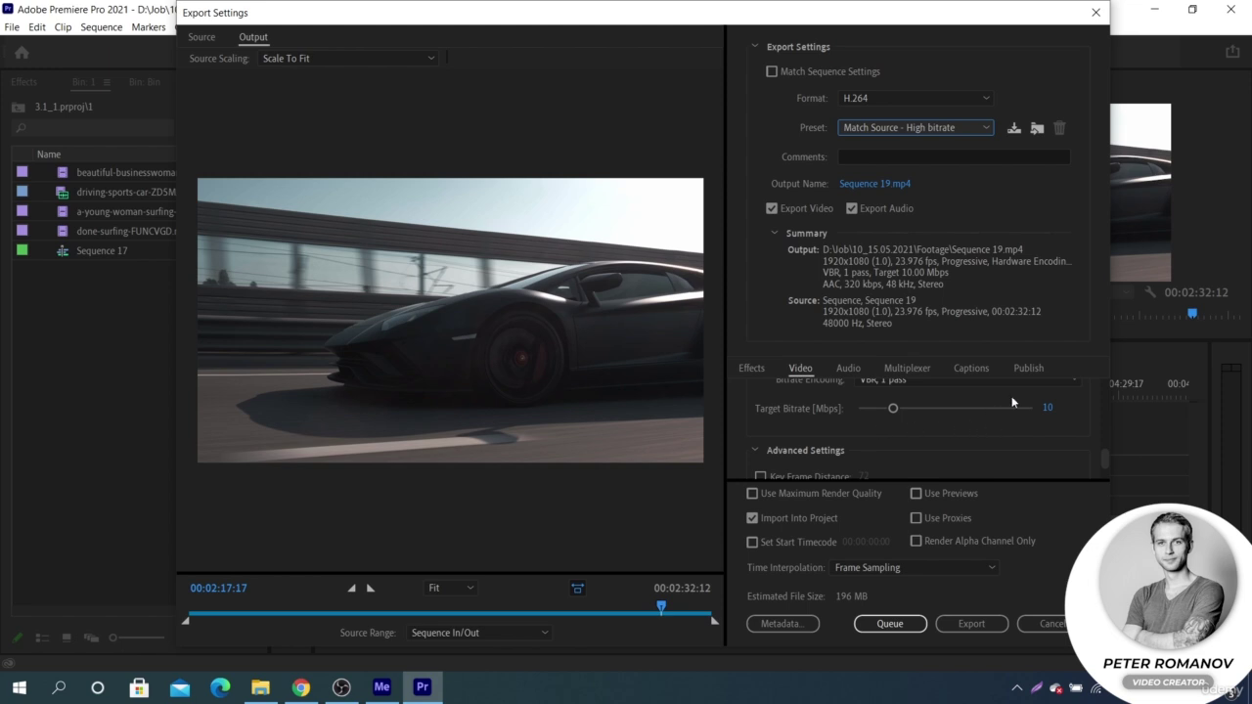
left_click(1022, 381)
left_click(1001, 426)
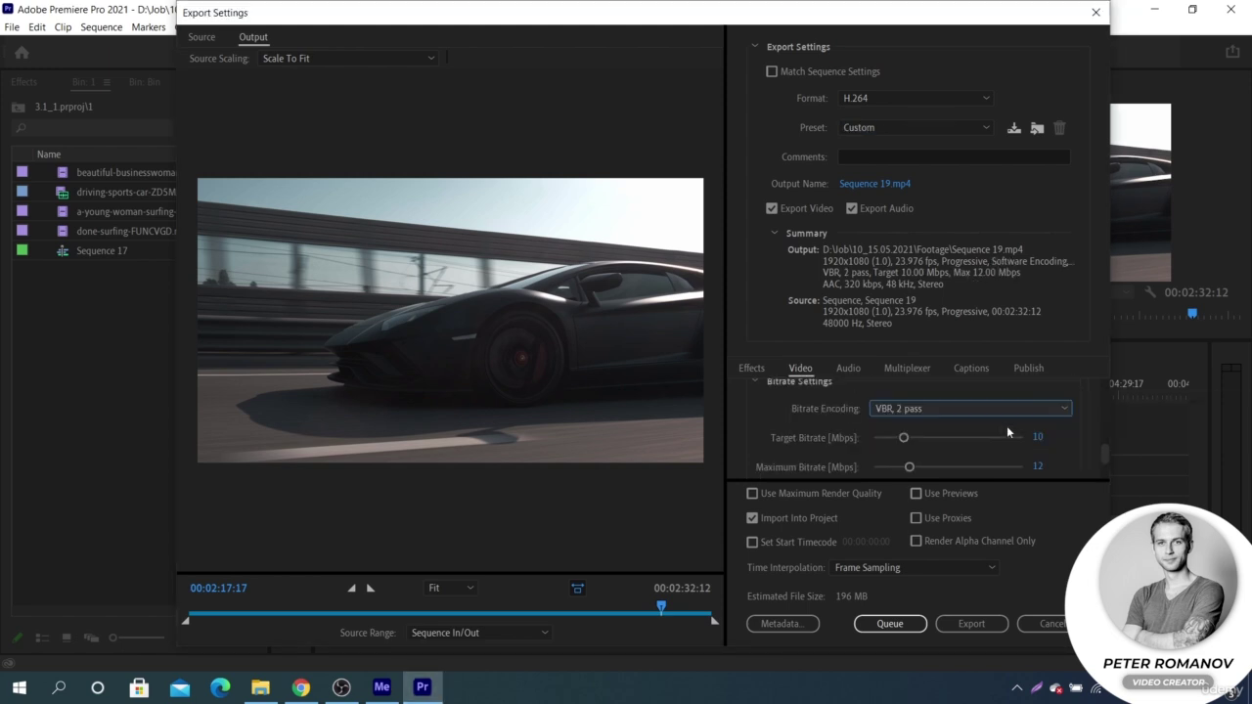
scroll(1066, 431, "down", 2)
scroll(1066, 431, "up", 1)
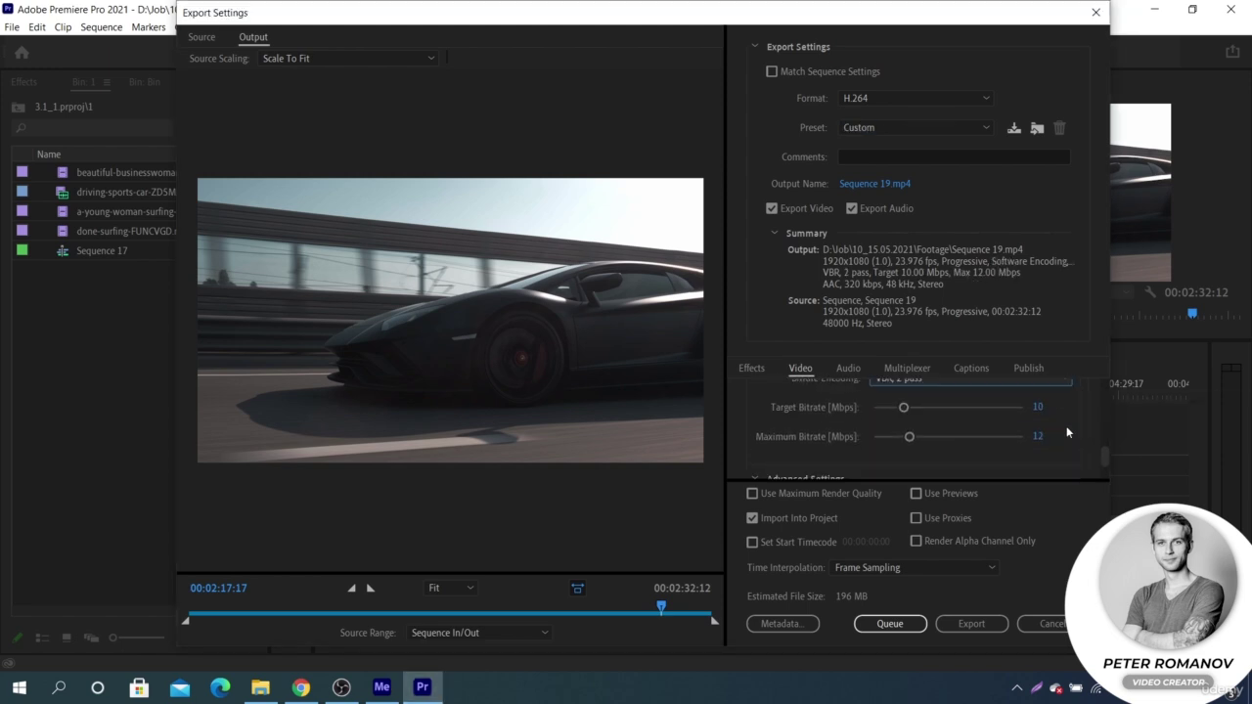
- Set the preset to Match Source - Adaptive Low Bitrate and check its bitrate encoding and target bitrate
left_click(939, 128)
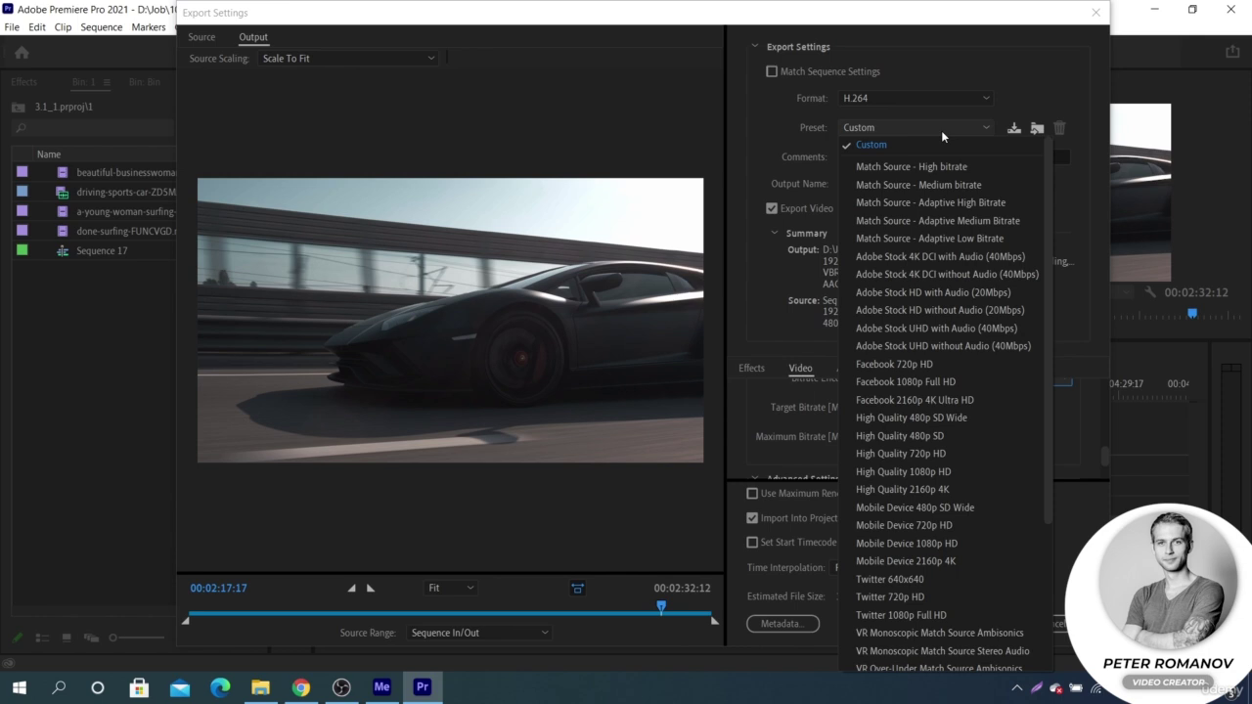
left_click(933, 238)
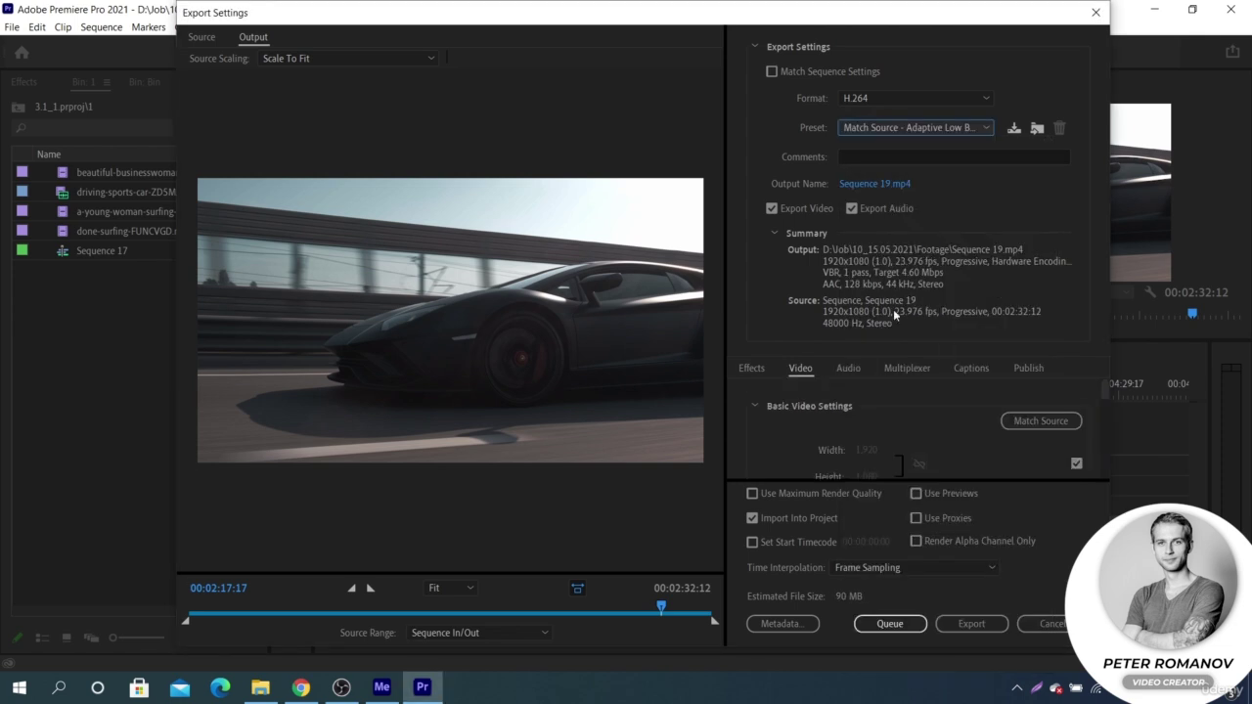
scroll(826, 427, "down", 6)
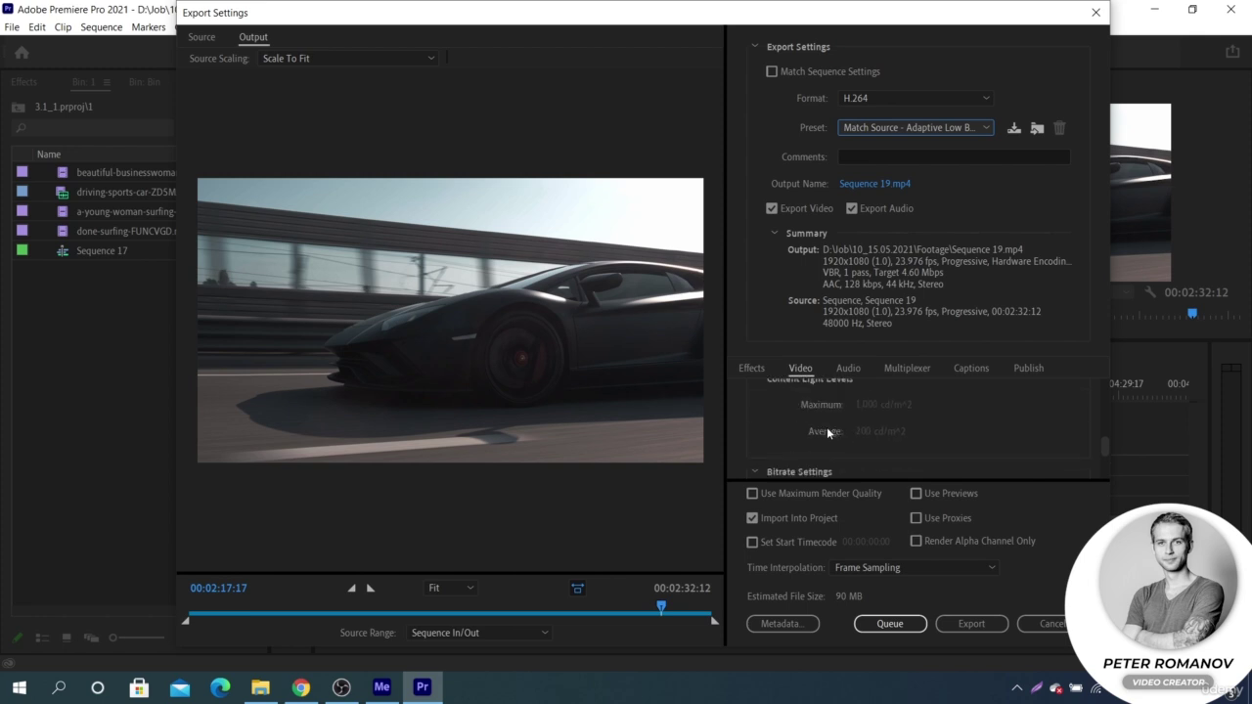
scroll(826, 431, "down", 3)
scroll(1055, 426, "up", 1)
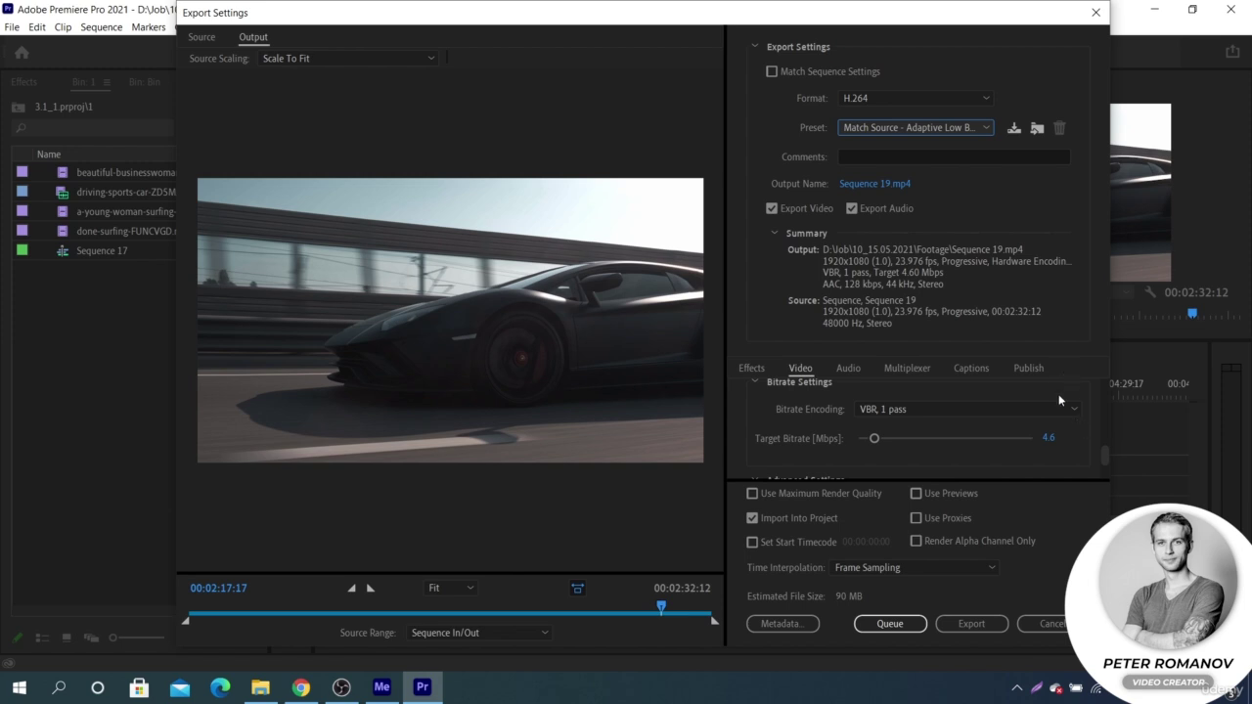
- Set the preset to Match Source - High bitrate and check its bitrate encoding and target bitrate
left_click(944, 130)
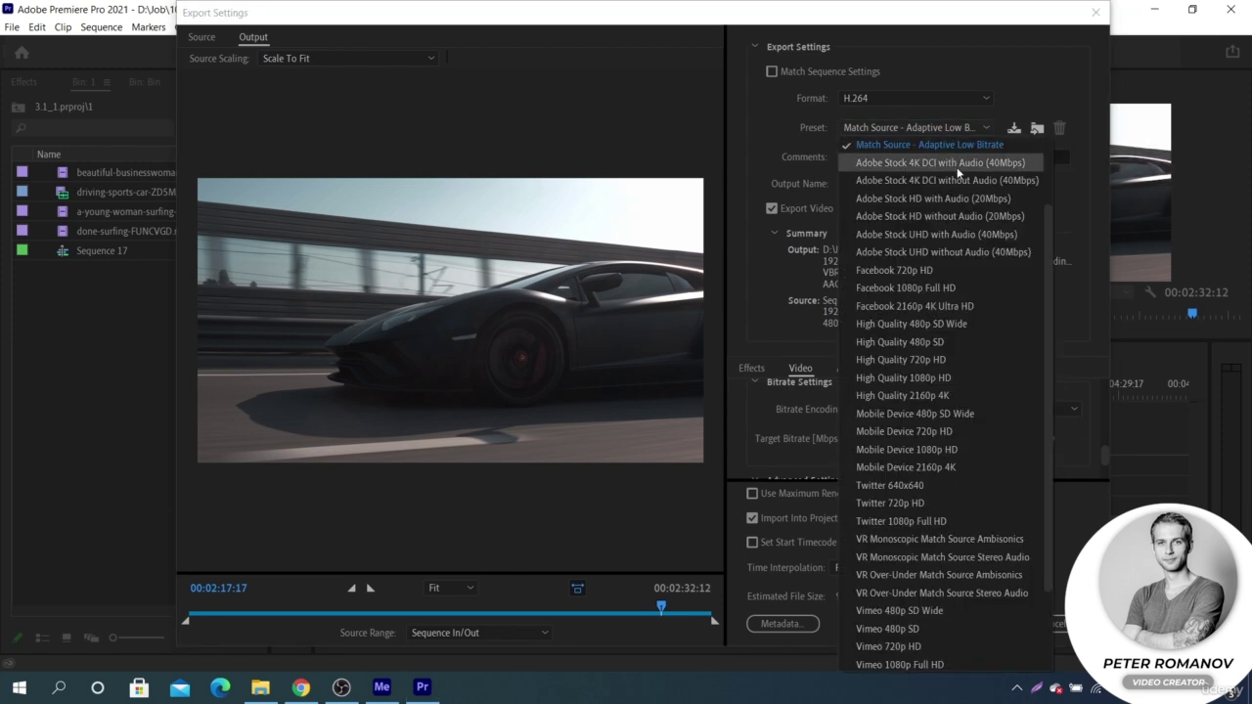
scroll(944, 195, "up", 2)
left_click(960, 166)
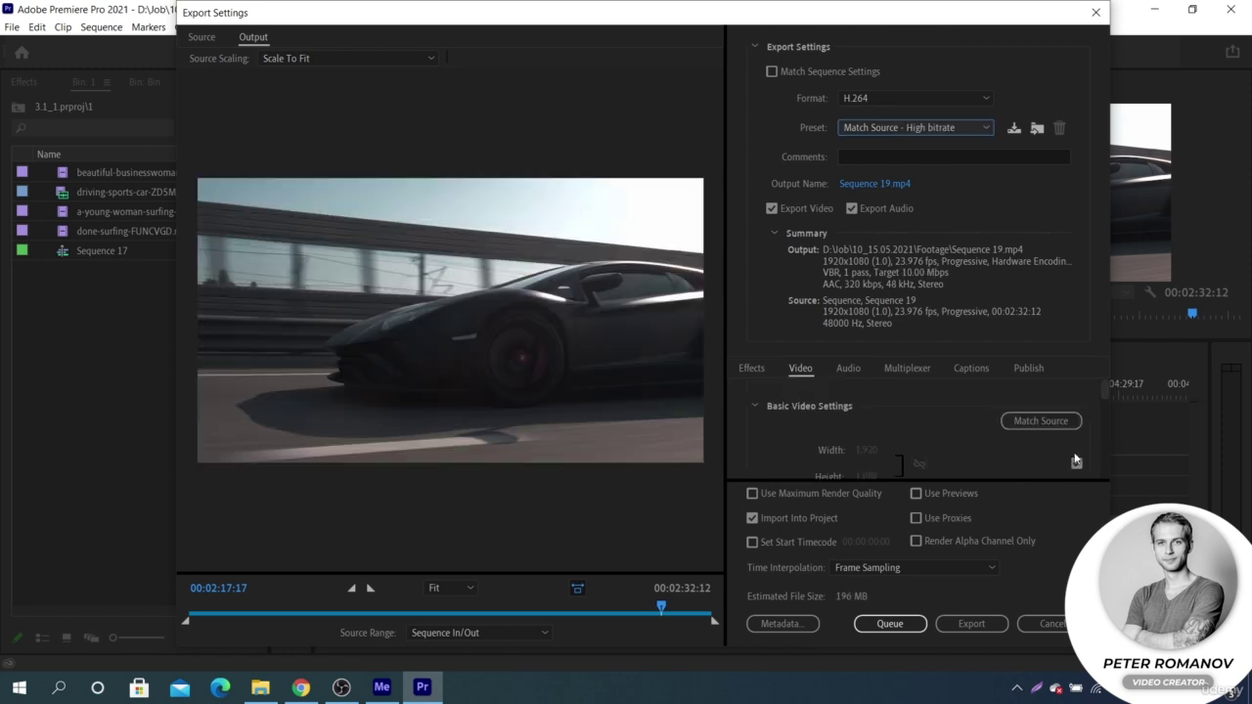
scroll(1077, 456, "down", 2)
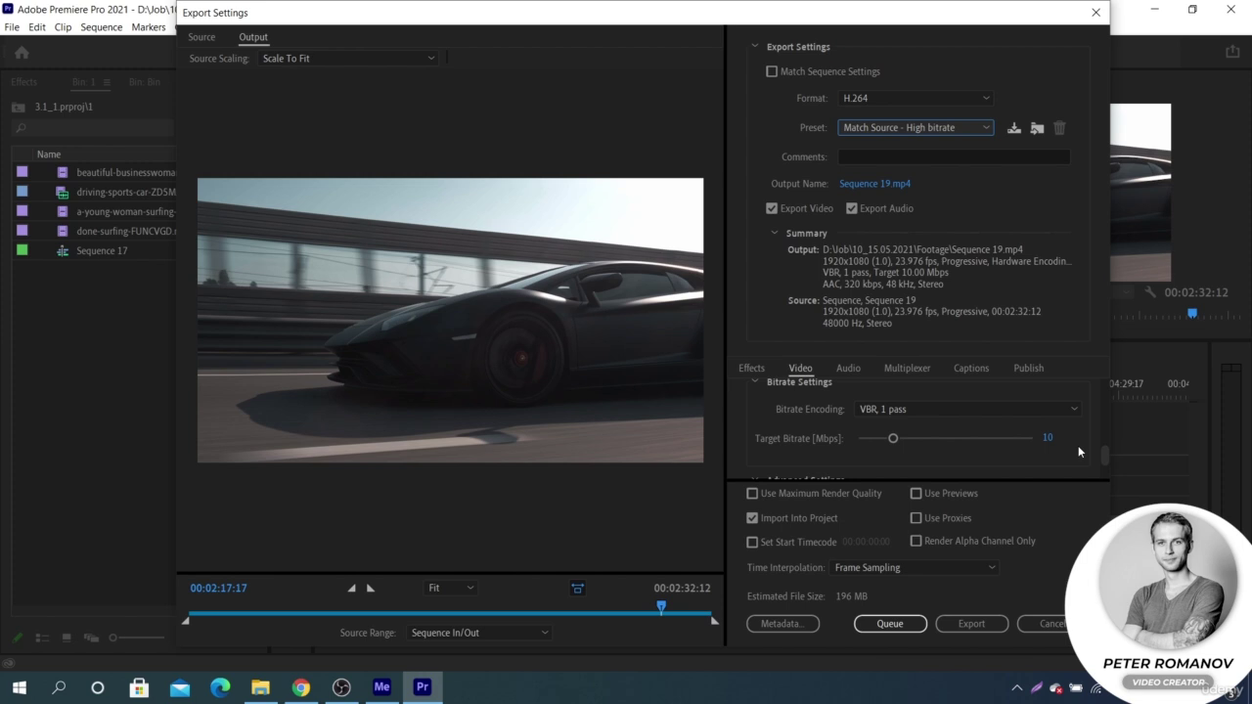
- Try CBR as the bitrate encoding, and return it to VBR, 1 pass
left_click(1044, 412)
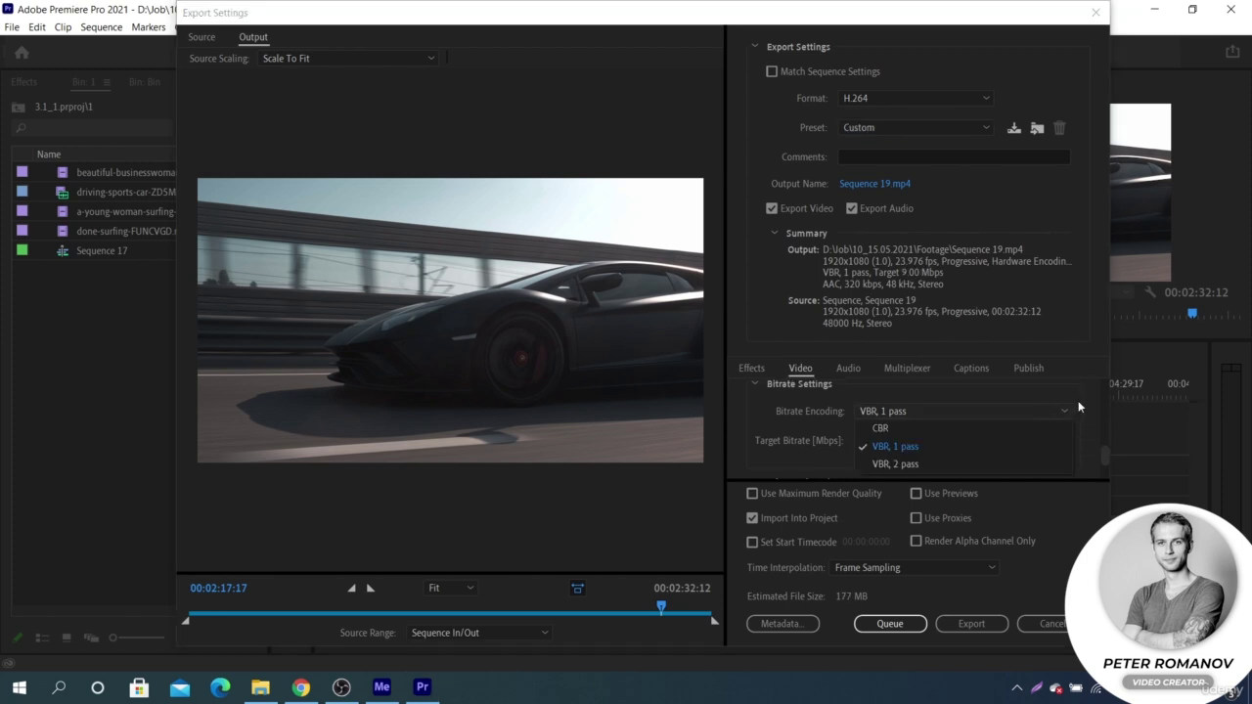
left_click(948, 430)
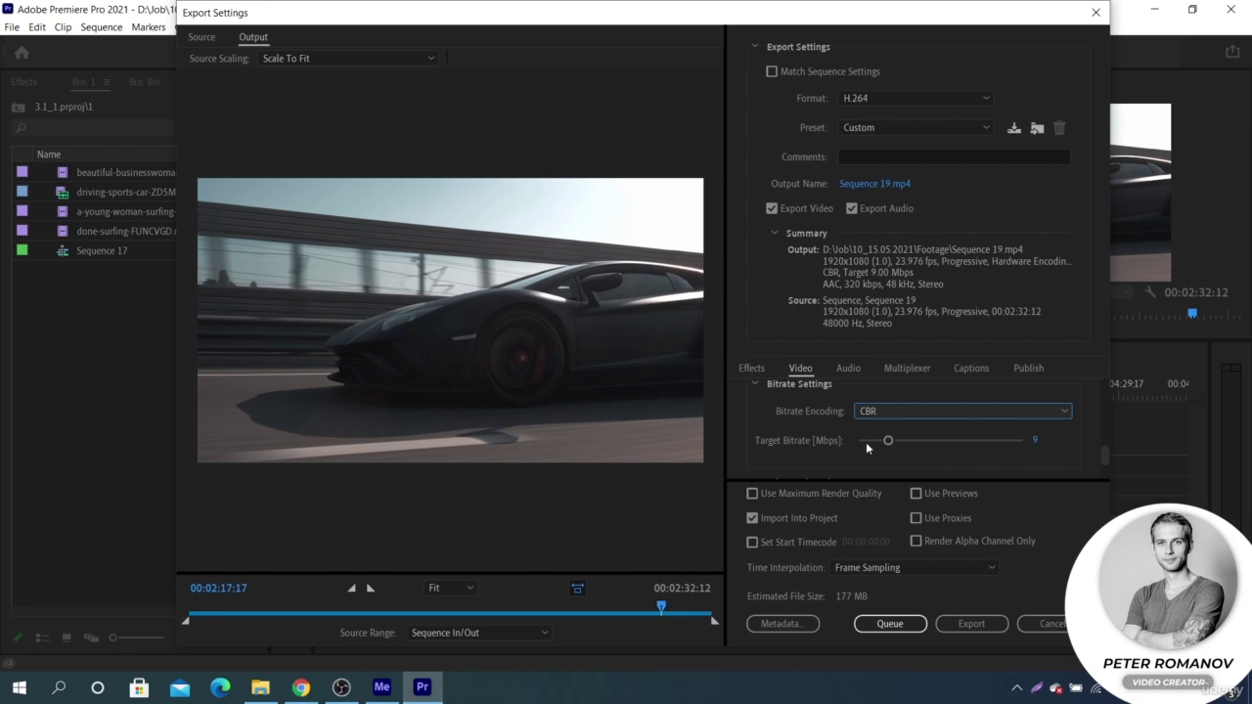
left_click(1044, 415)
key("Escape")
key("Down")
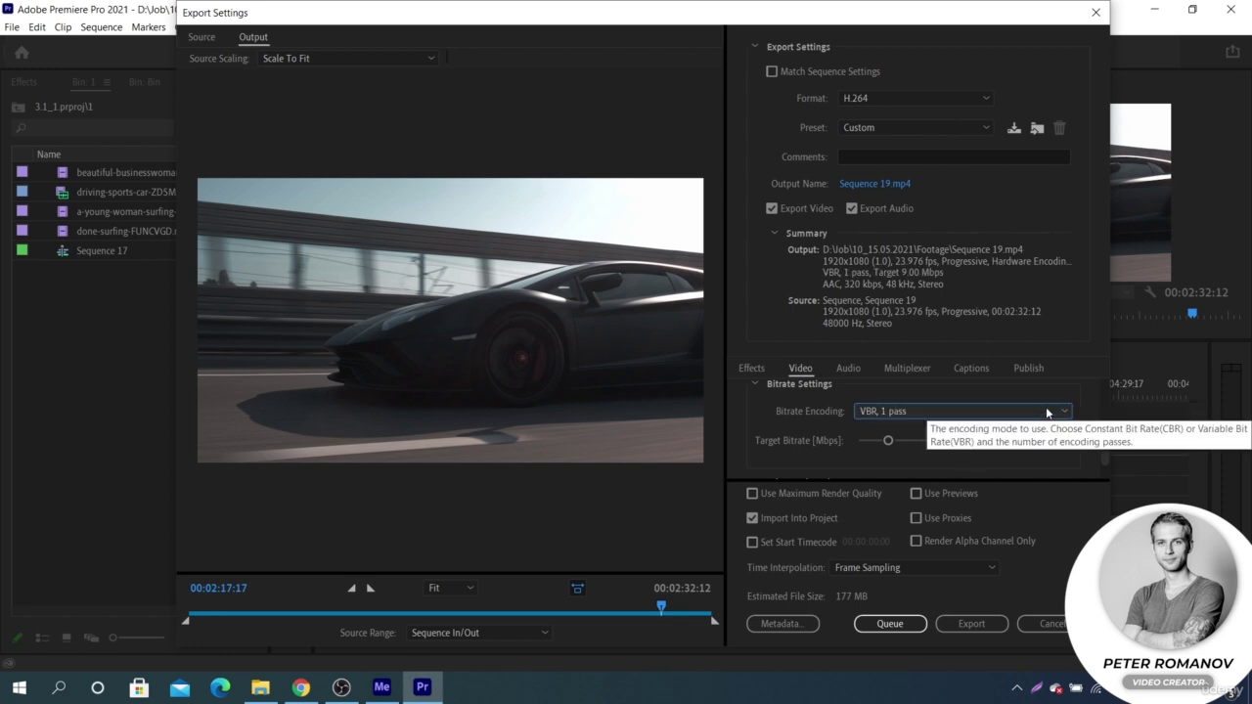
- Set the bitrate encoding to VBR, 2 pass and check the target and maximum bitrate values
left_click(945, 415)
left_click(929, 466)
scroll(934, 460, "up", 1)
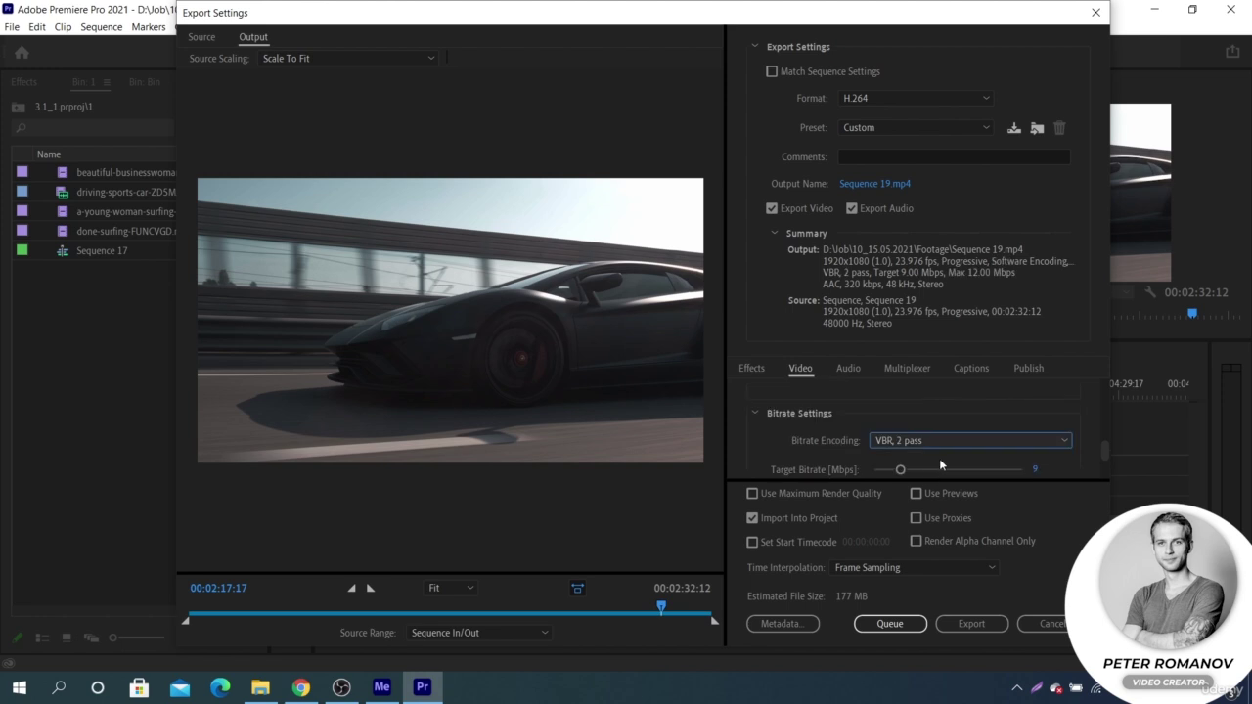
scroll(1081, 444, "down", 2)
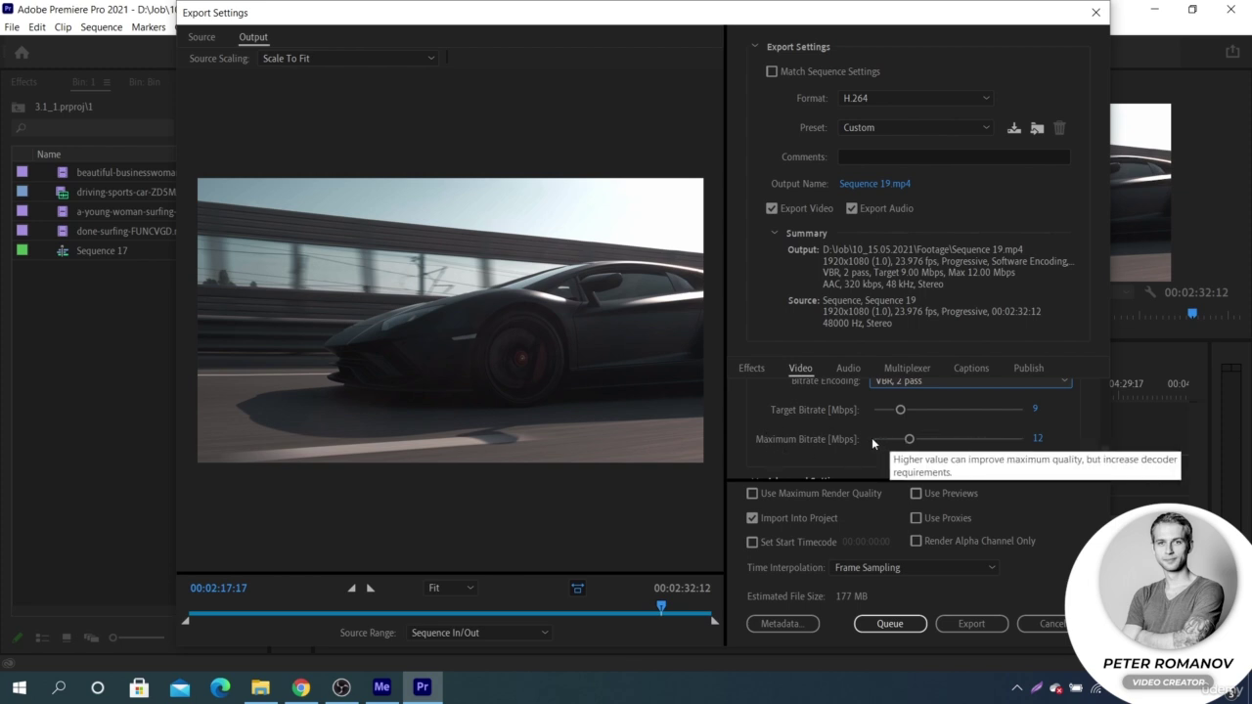
- Set the maximum bitrate to about 16.38 Mbps and the target bitrate to about 9.44 Mbps, keeping the encoding at VBR, 2 pass
left_click_drag(909, 441, 919, 440)
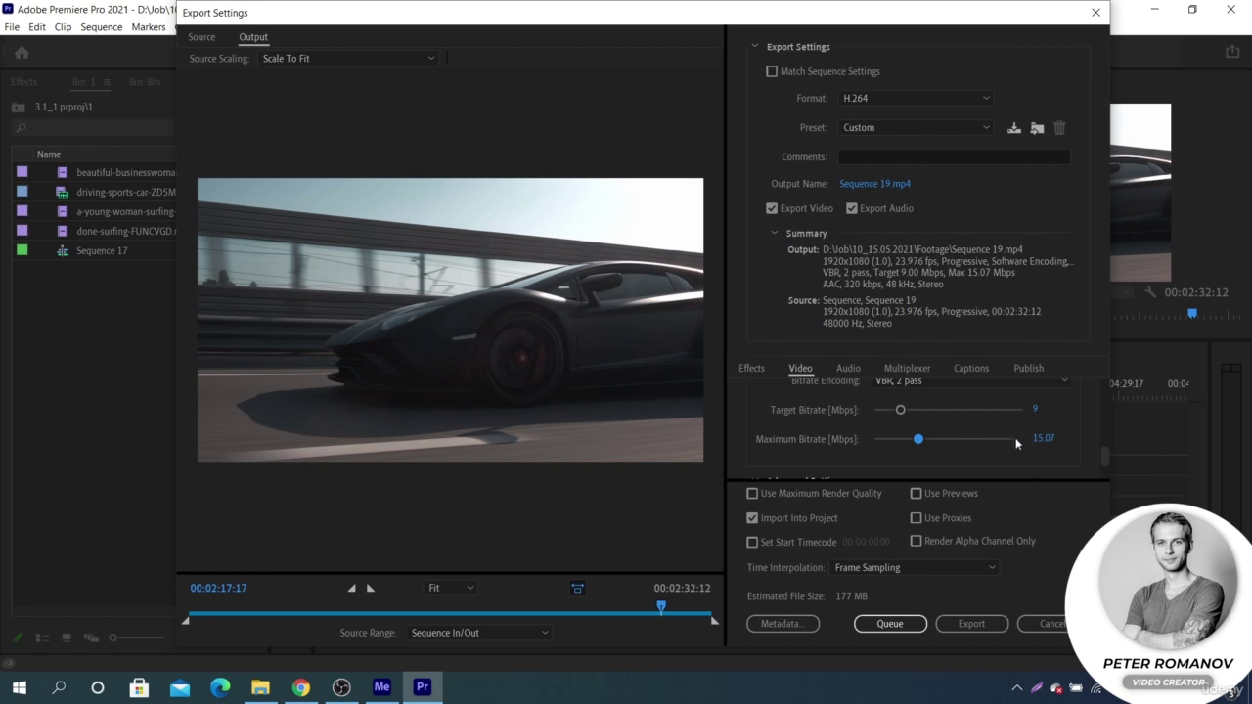
left_click_drag(918, 444, 923, 445)
left_click(899, 410)
left_click_drag(900, 413, 903, 414)
left_click_drag(905, 409, 901, 413)
scroll(1075, 404, "up", 1)
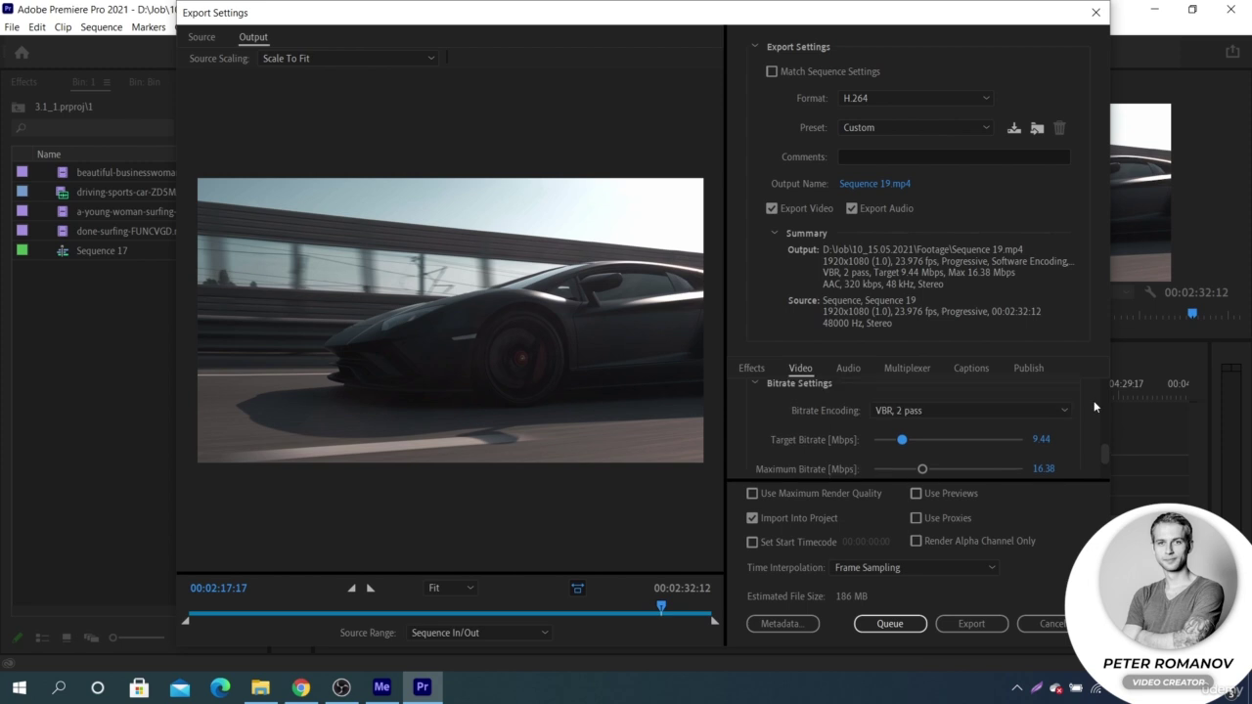
left_click(1022, 410)
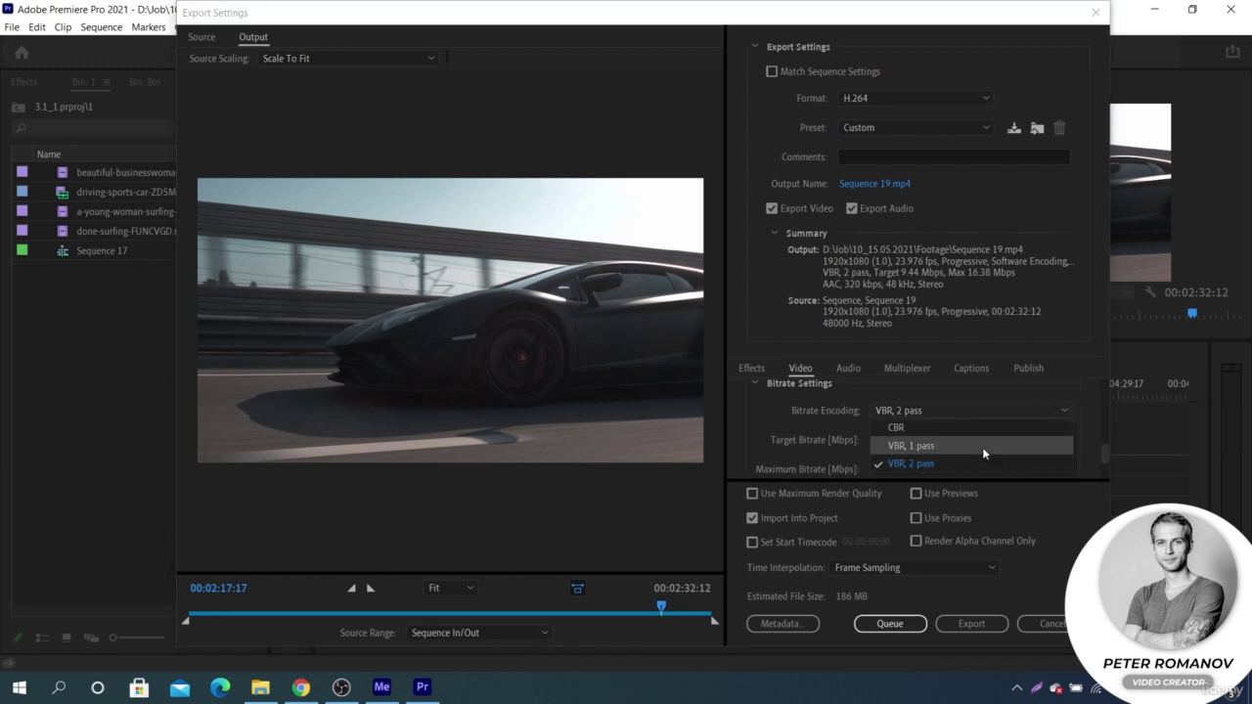
left_click(978, 461)
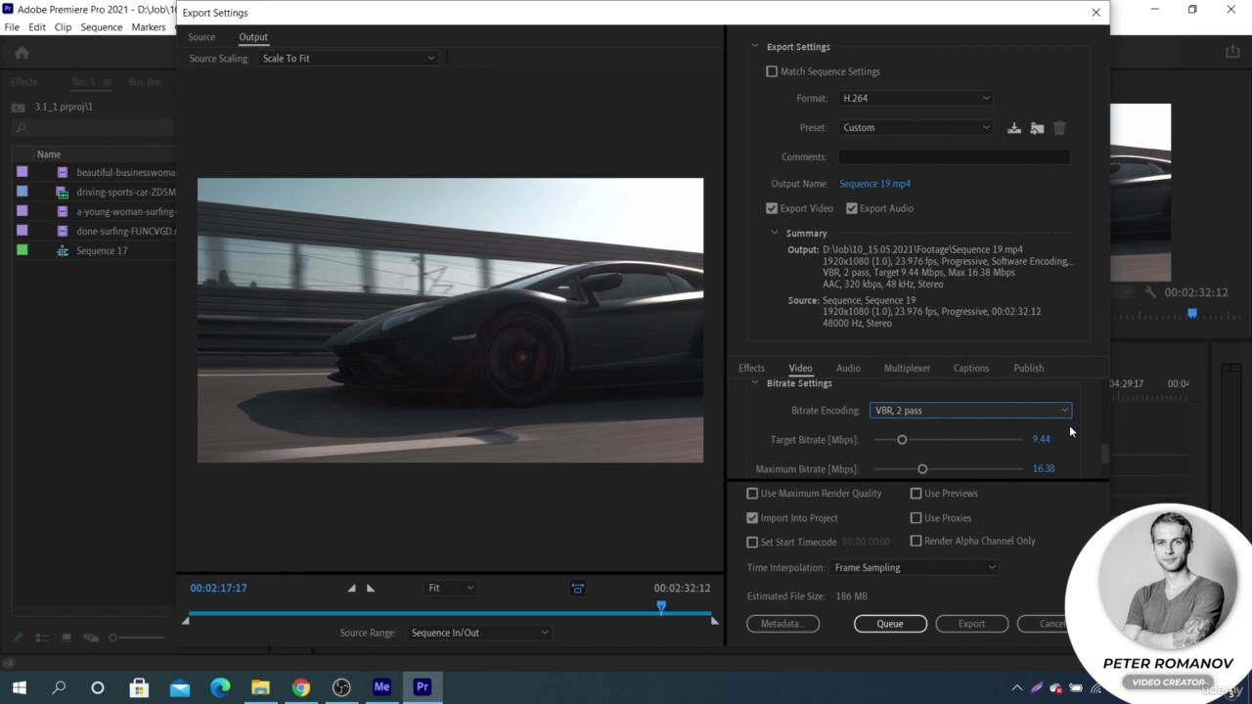
- Try the Key Frame Distance option in the advanced video settings, and turn it off again
scroll(1086, 448, "down", 3)
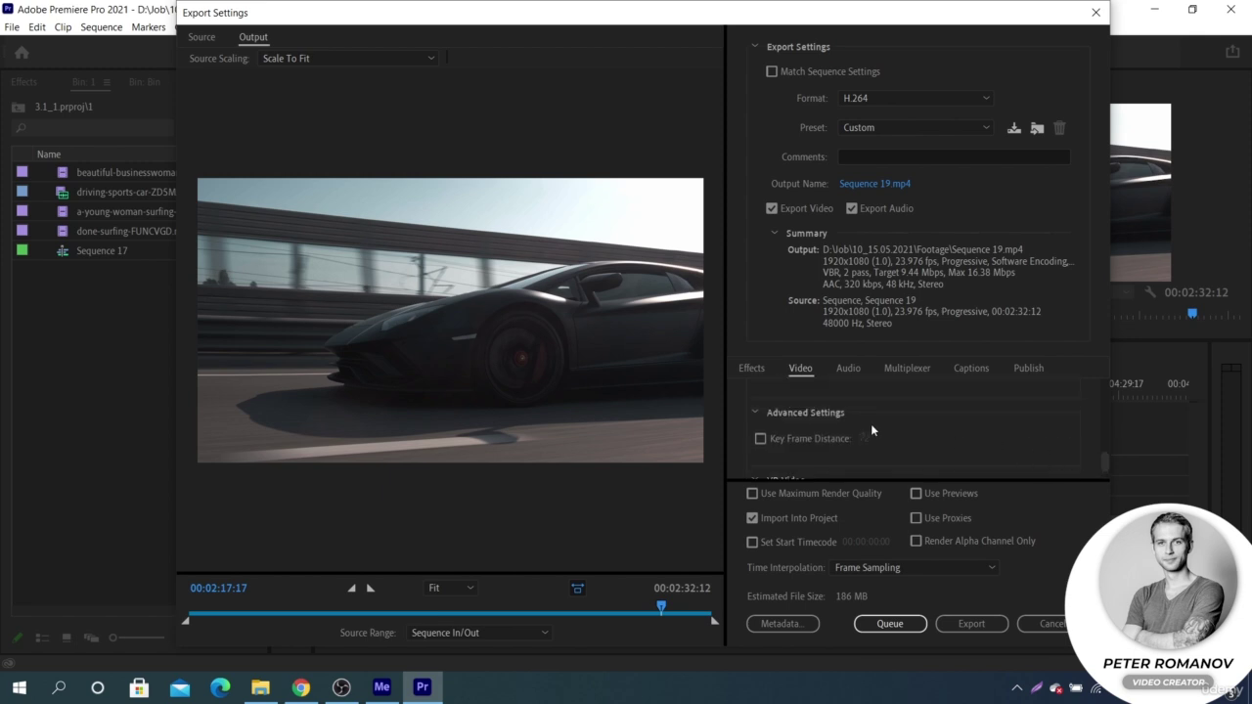
left_click(762, 440)
left_click(762, 440)
left_click(760, 438)
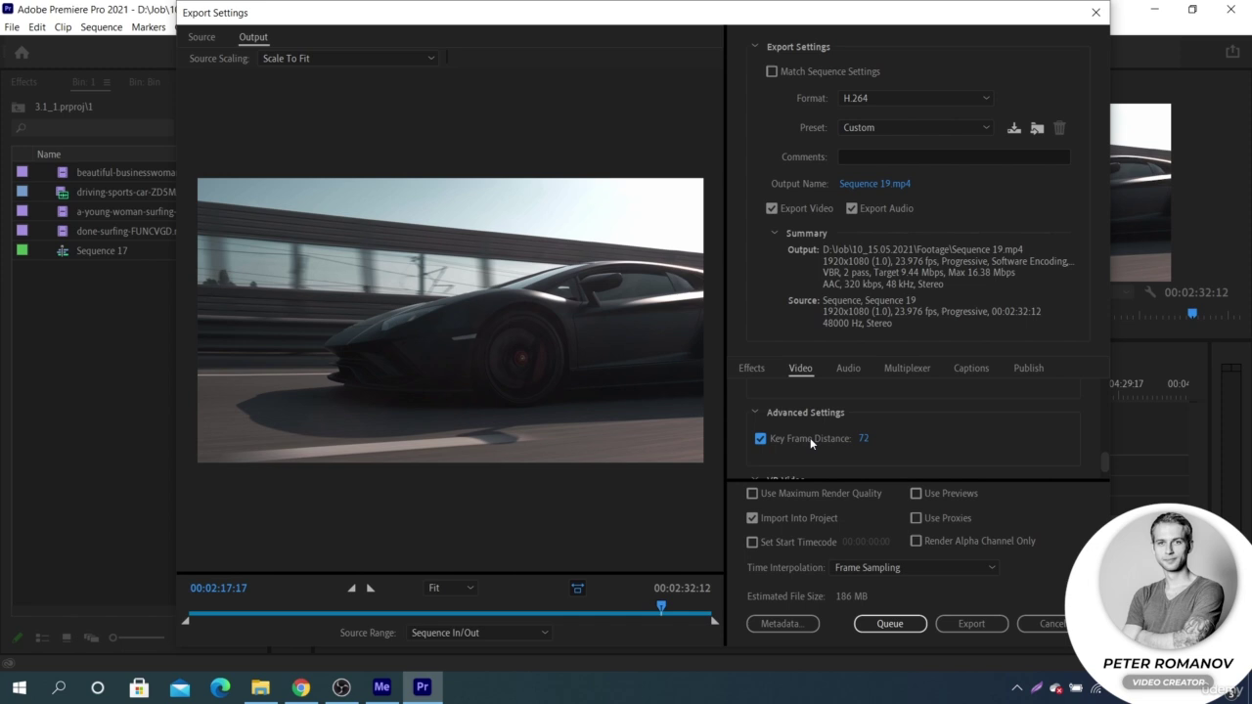
left_click(865, 438)
left_click(948, 433)
left_click(930, 442)
- Look over the VR video setting and the Time Interpolation options, keeping Frame Sampling
scroll(930, 447, "down", 1)
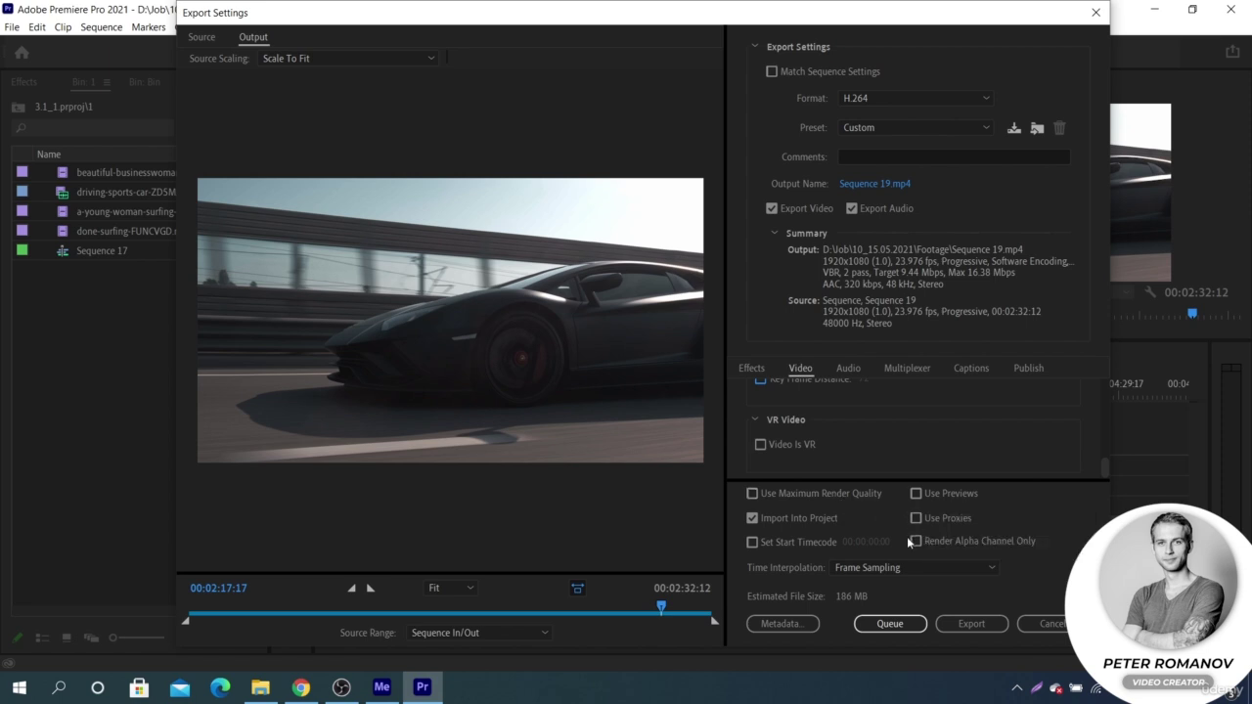
left_click(898, 565)
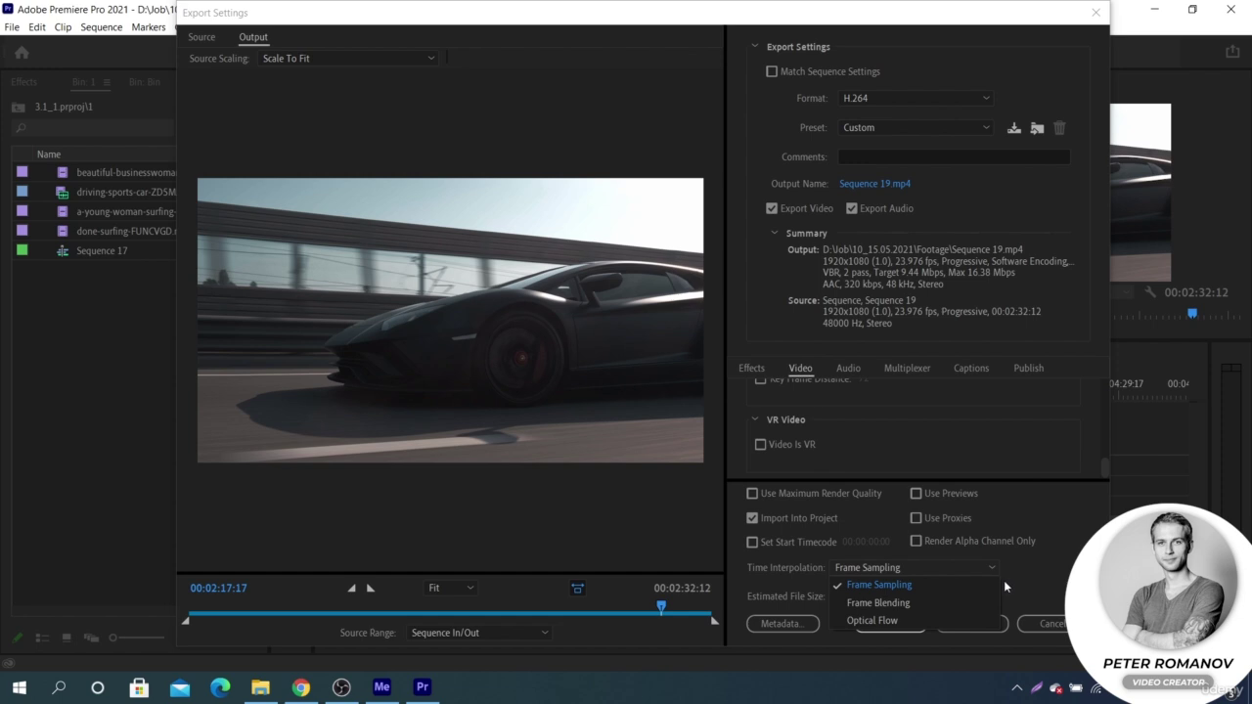
left_click(966, 568)
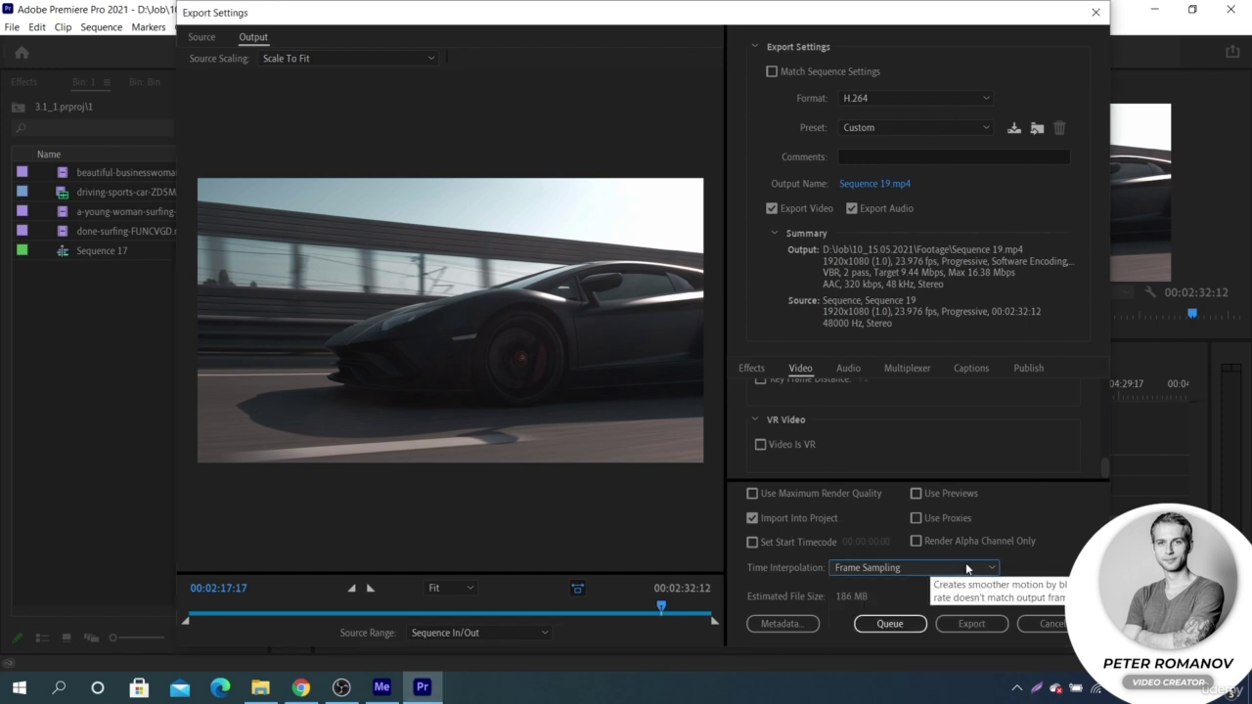